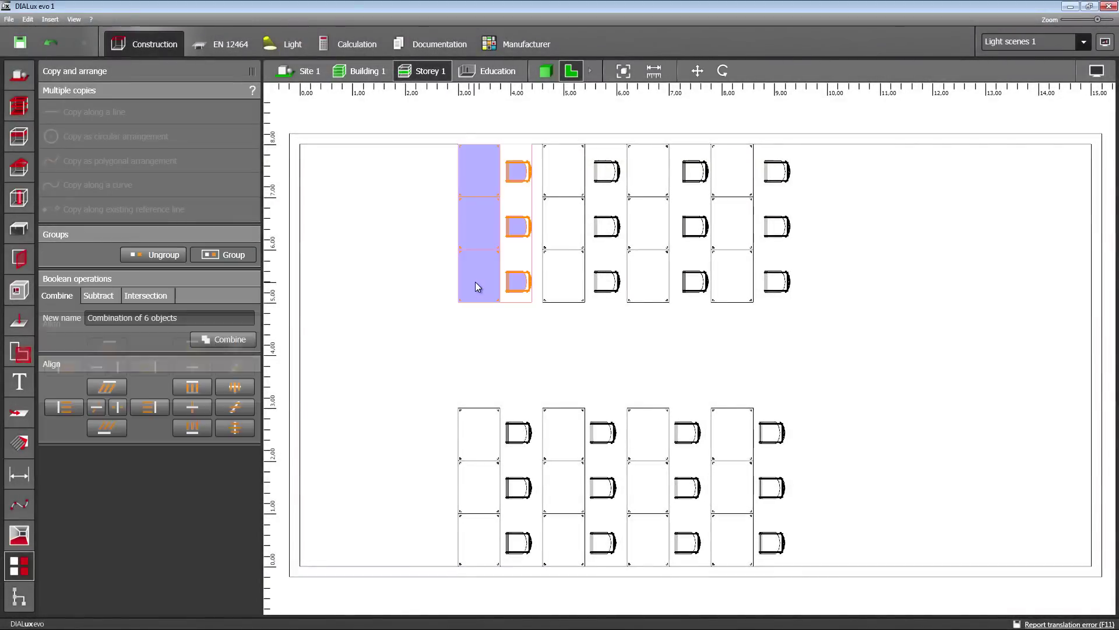
Select all 24 desks and chairs of the upper block and group them.
click(519, 362)
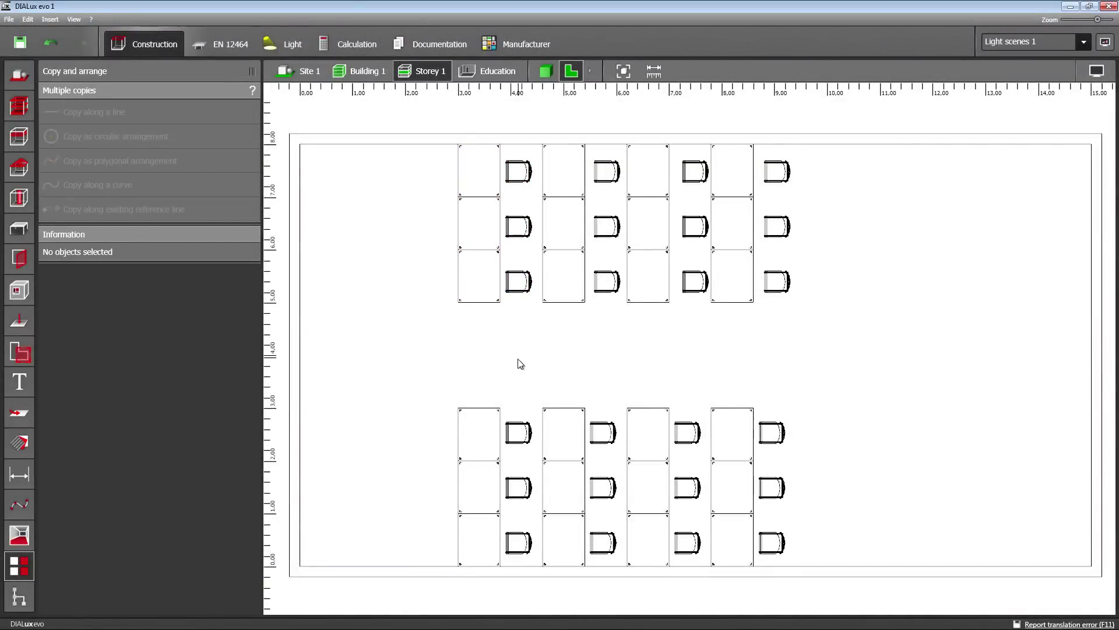
drag(424, 114, 812, 345)
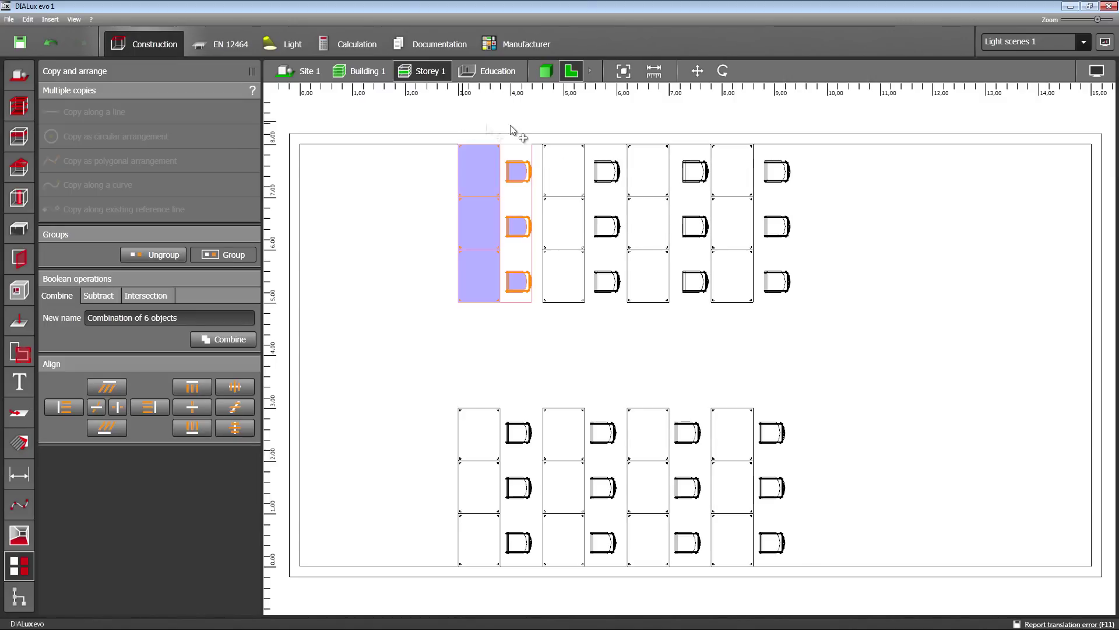
drag(537, 122, 775, 328)
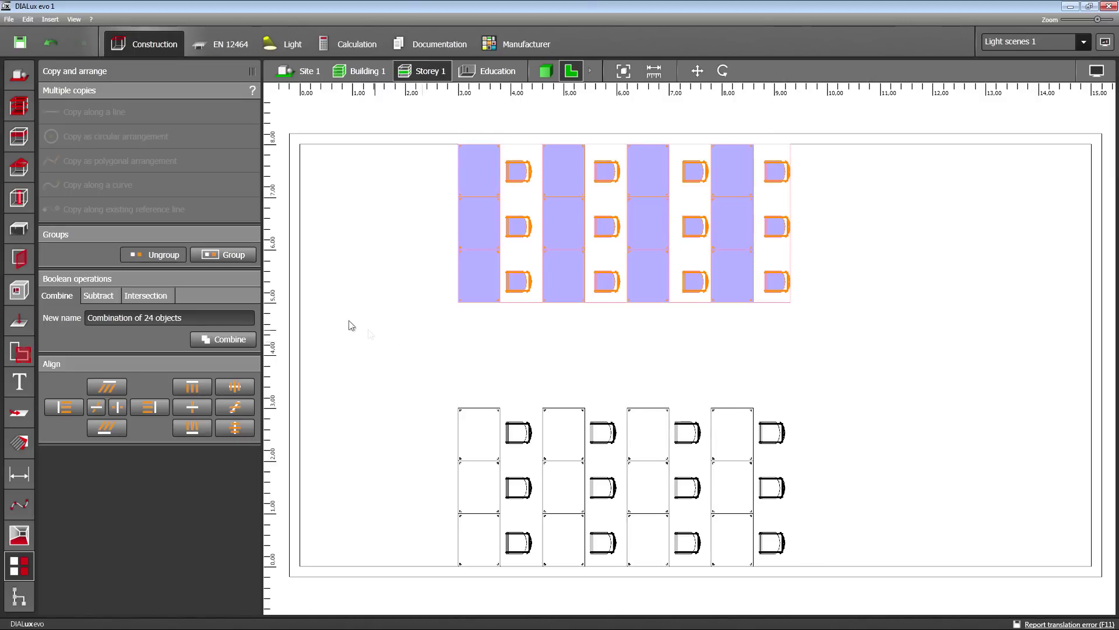
click(237, 256)
Drill down through the group to select only the bottom-left desk.
click(400, 337)
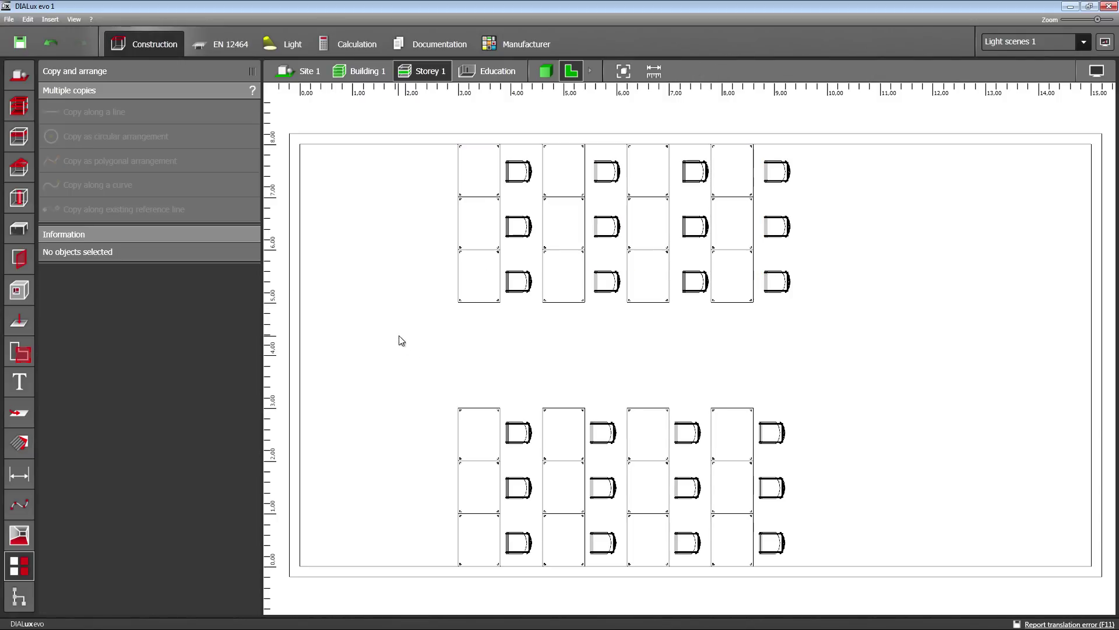
click(490, 274)
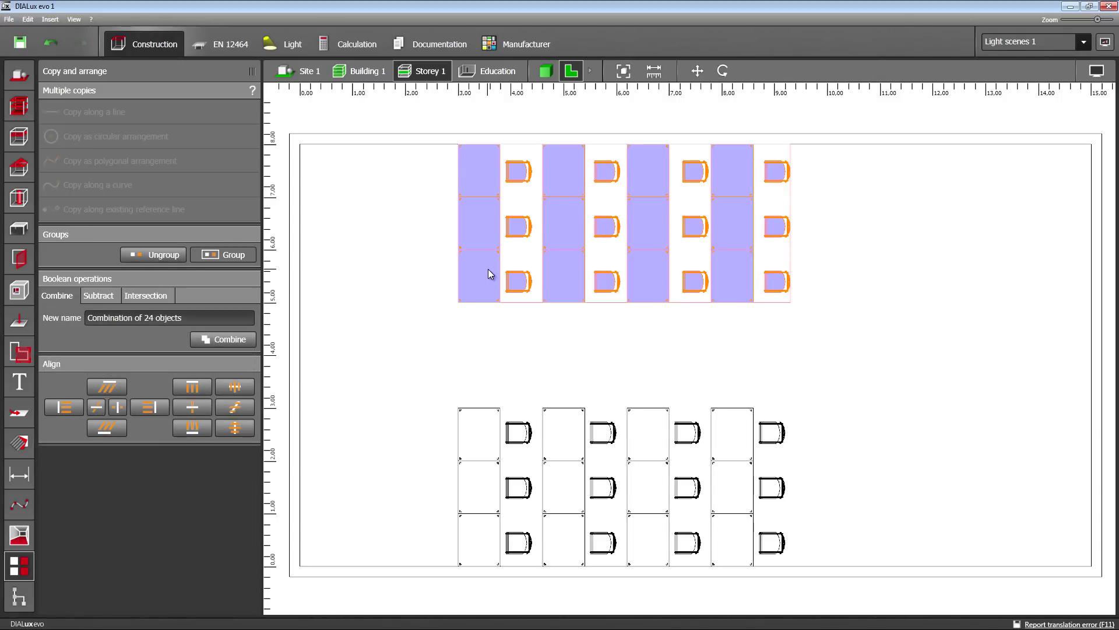
click(484, 350)
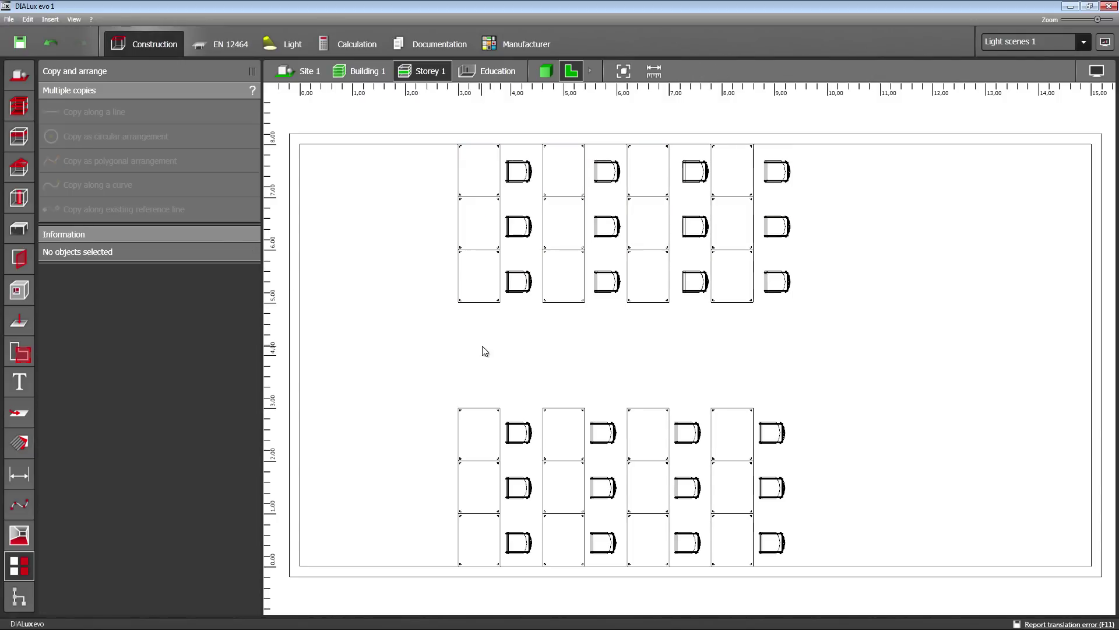
click(489, 285)
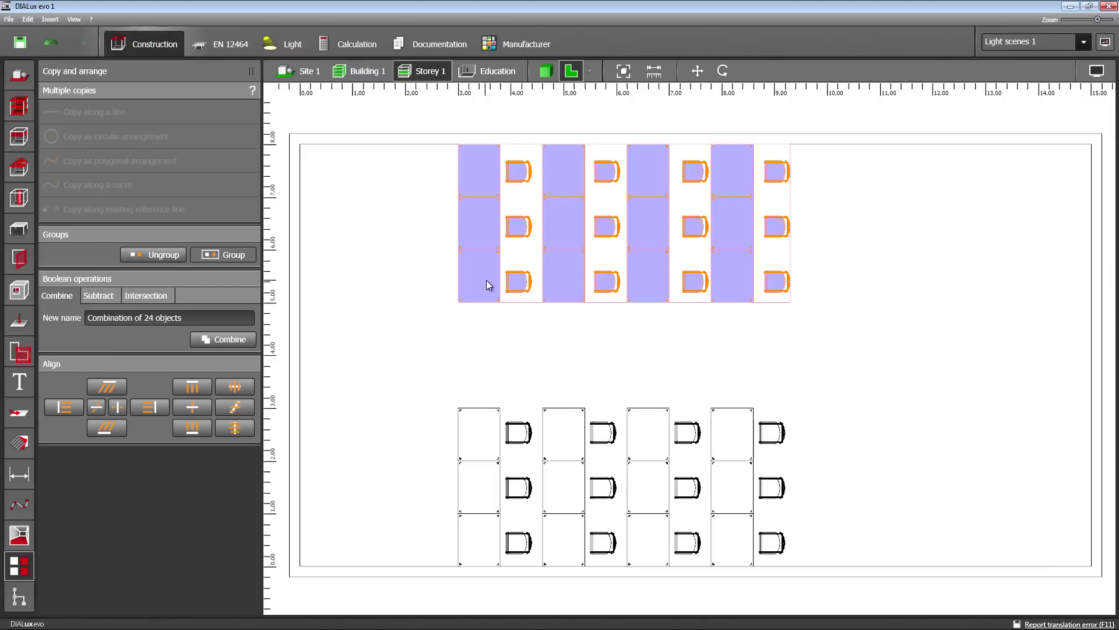
click(489, 285)
click(488, 285)
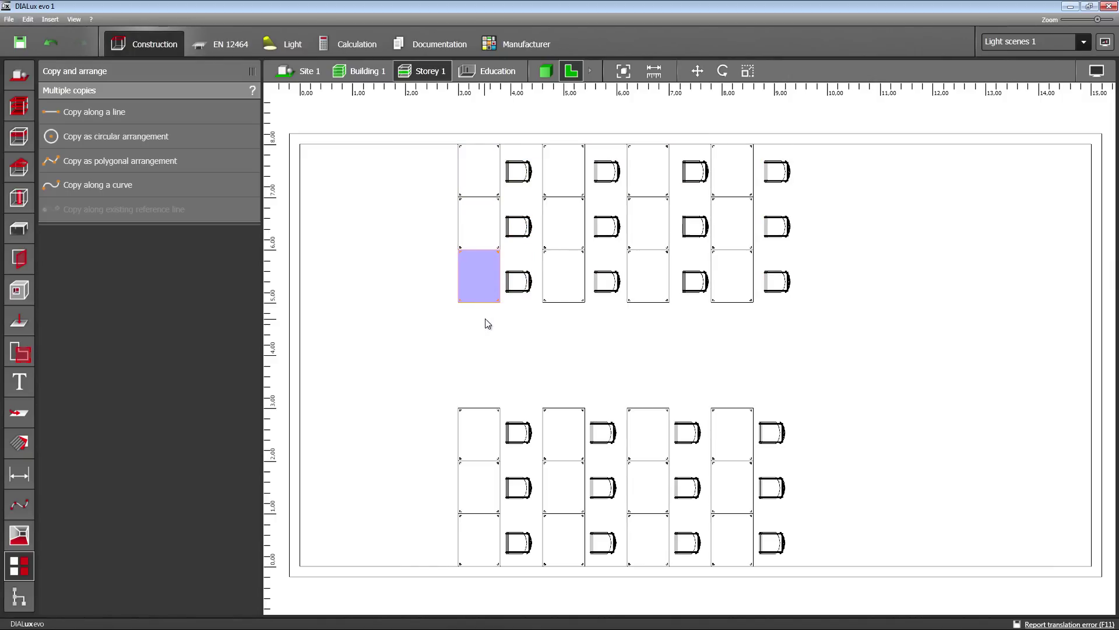
click(697, 70)
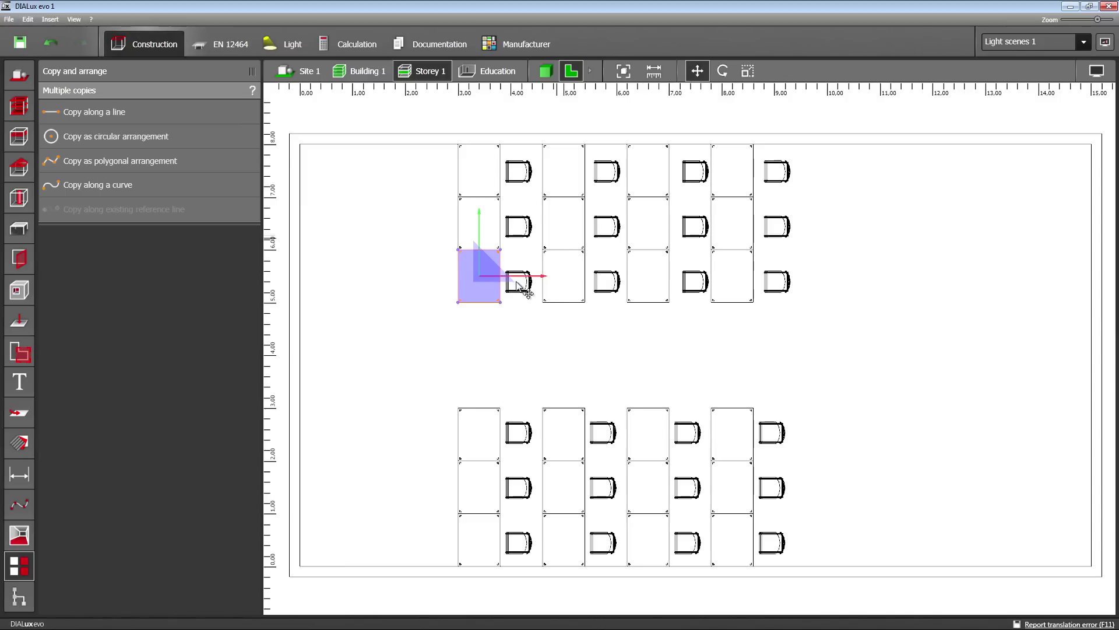
drag(490, 267, 477, 292)
click(513, 357)
click(482, 234)
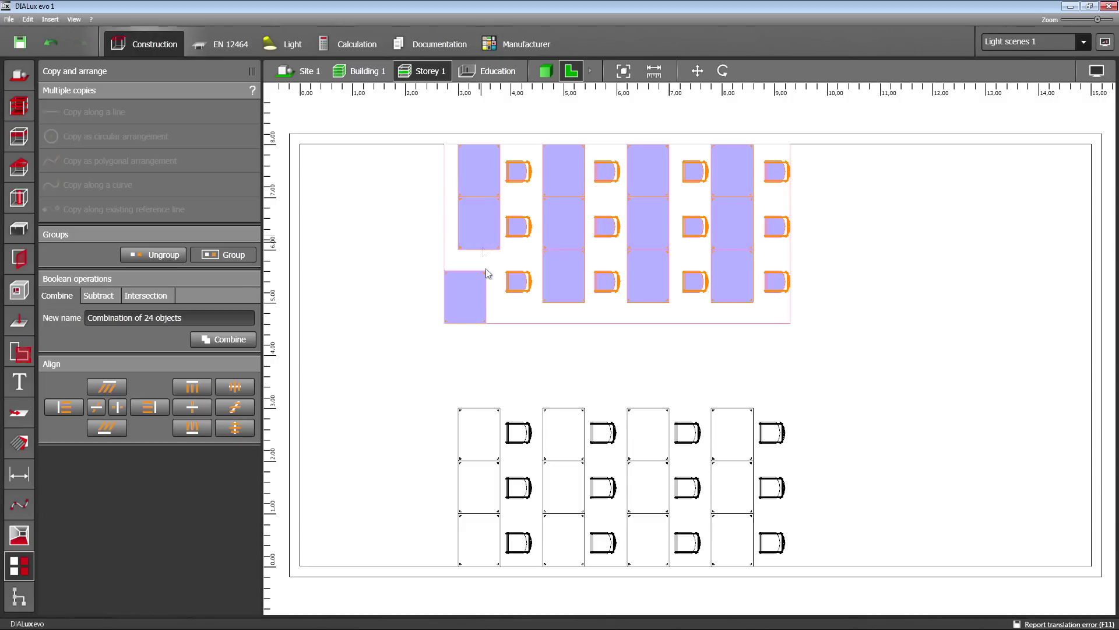
click(472, 306)
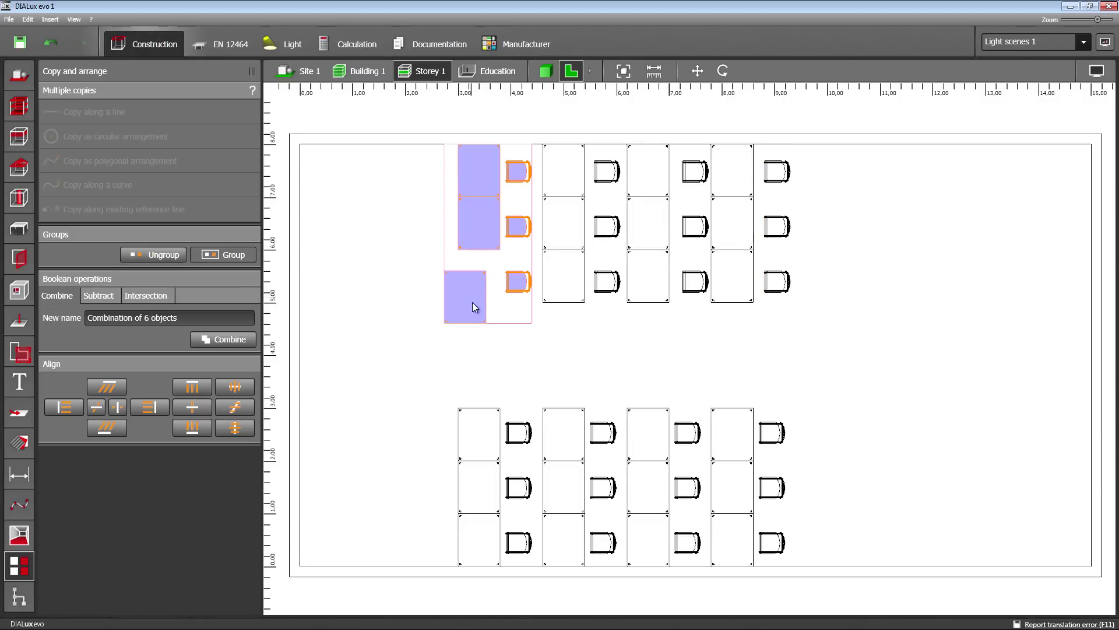
click(698, 71)
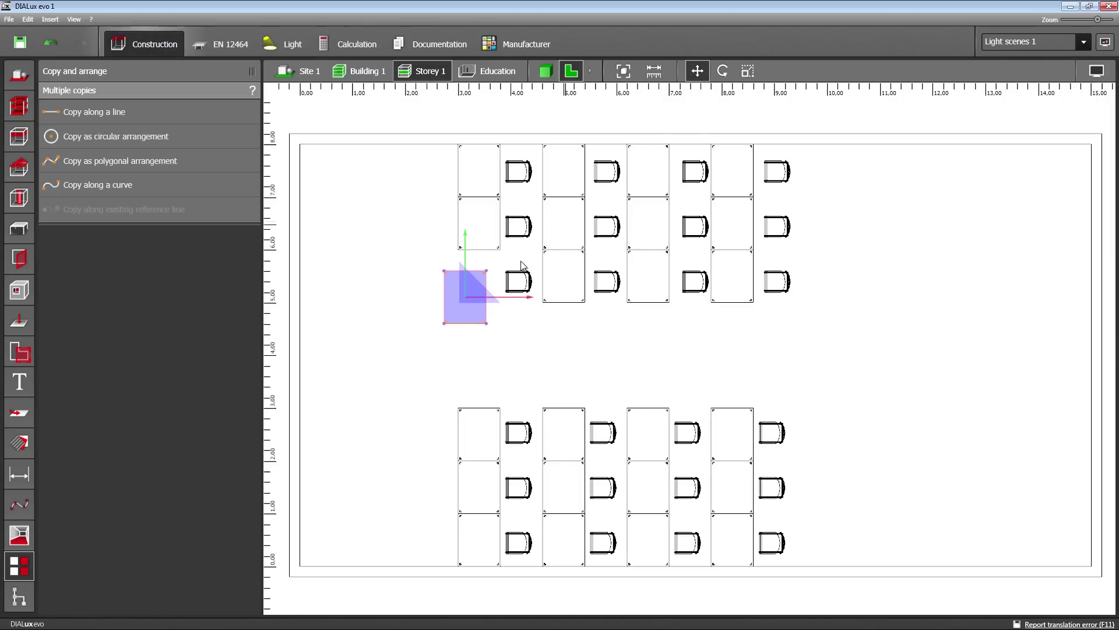
drag(486, 284, 500, 264)
click(450, 358)
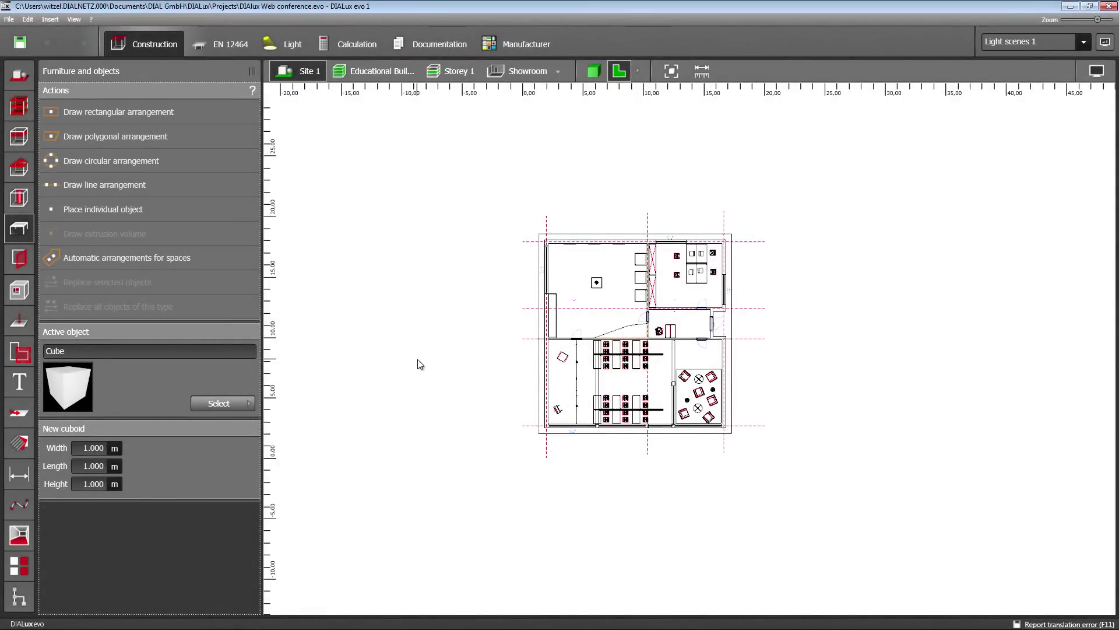
View the Web conference building in 3D, then return to the 2D floor plan.
click(594, 70)
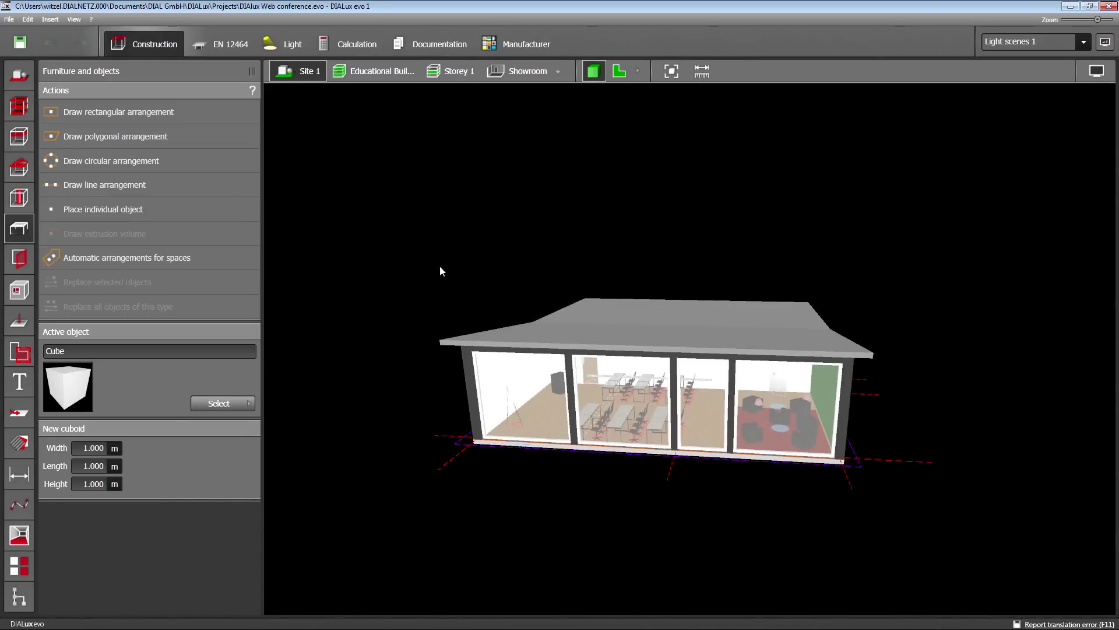
click(618, 72)
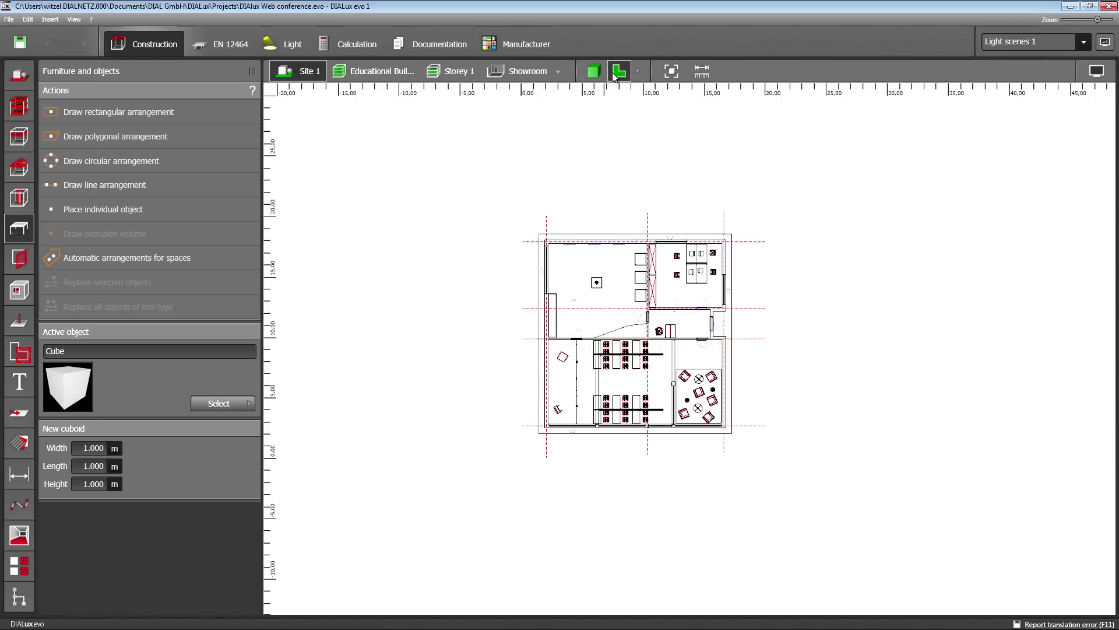
Pick RTree04 from the Objects catalogue as the active object to place.
click(235, 407)
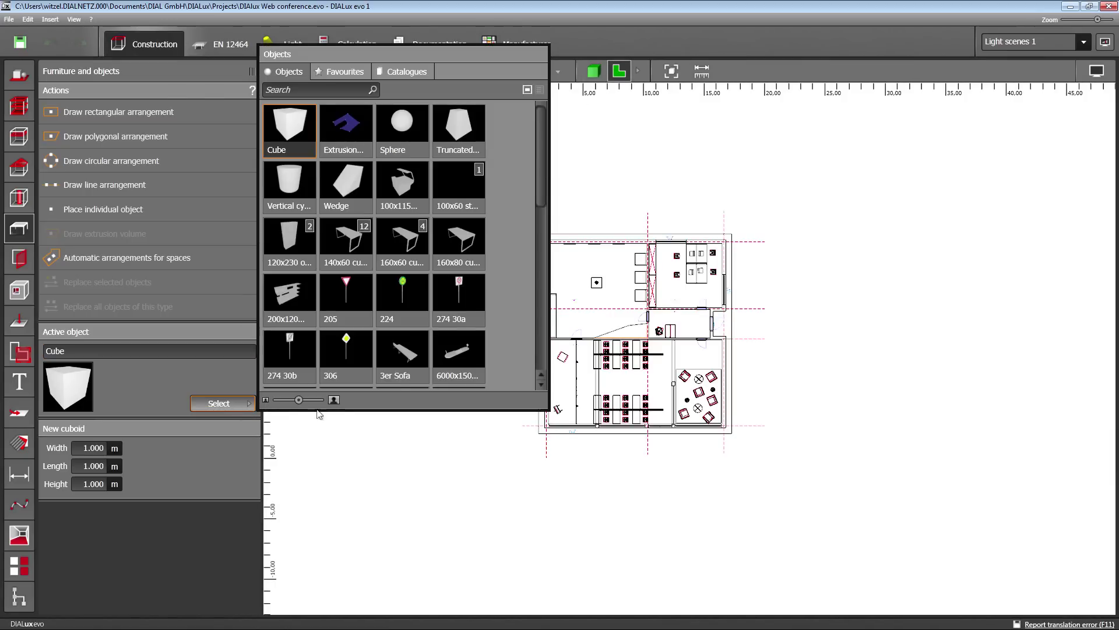
drag(541, 183, 533, 332)
click(454, 281)
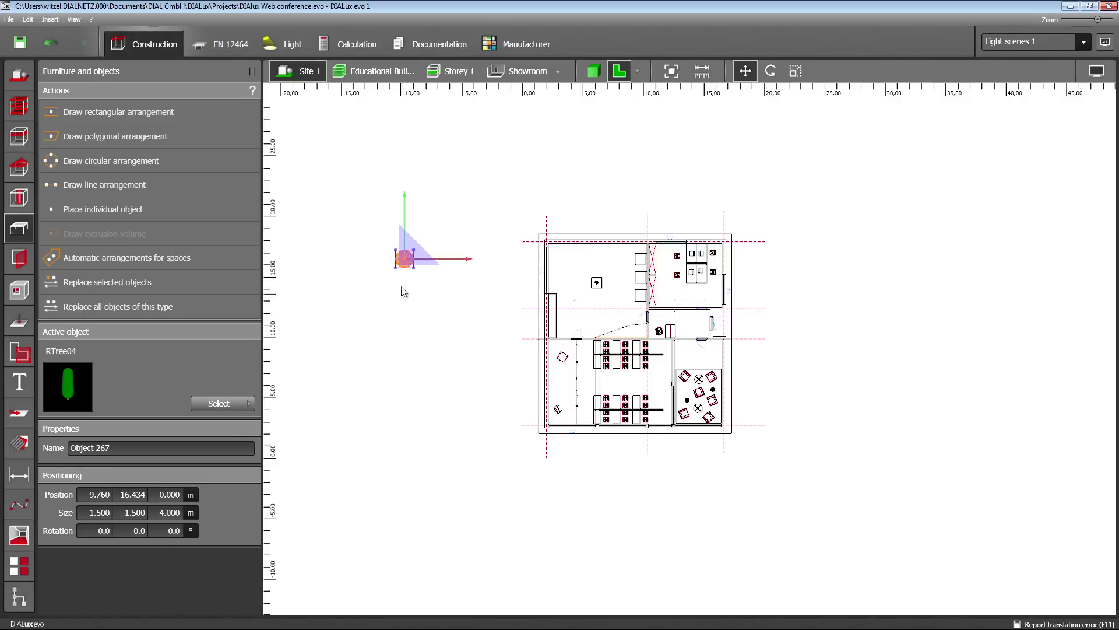
Copy the tree, paste a copy and move it down to Y 12.250.
right_click(404, 260)
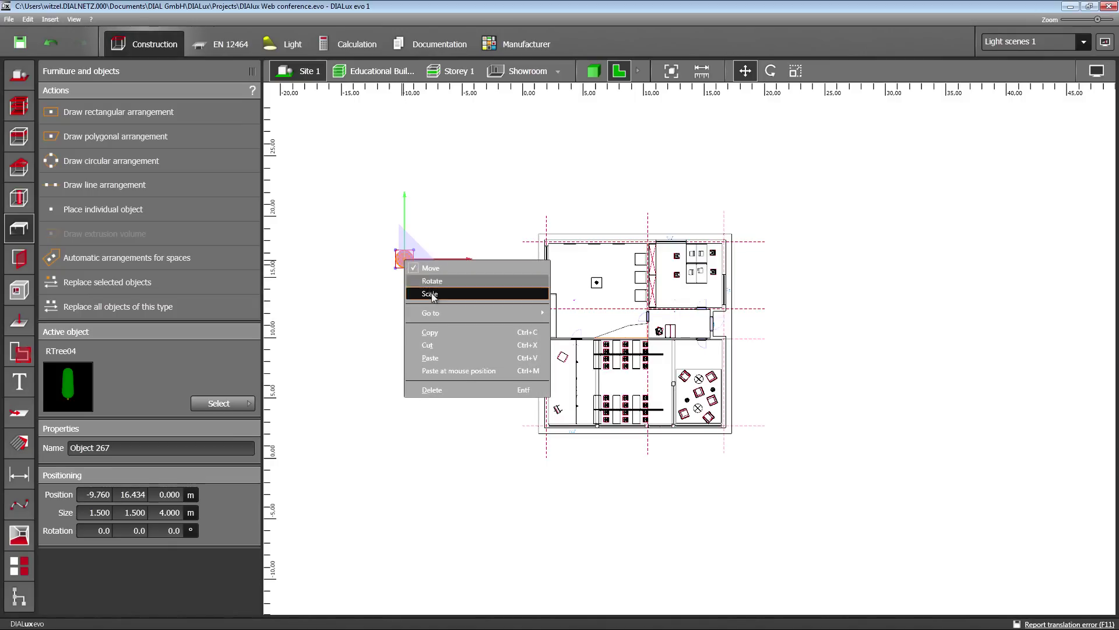
click(527, 336)
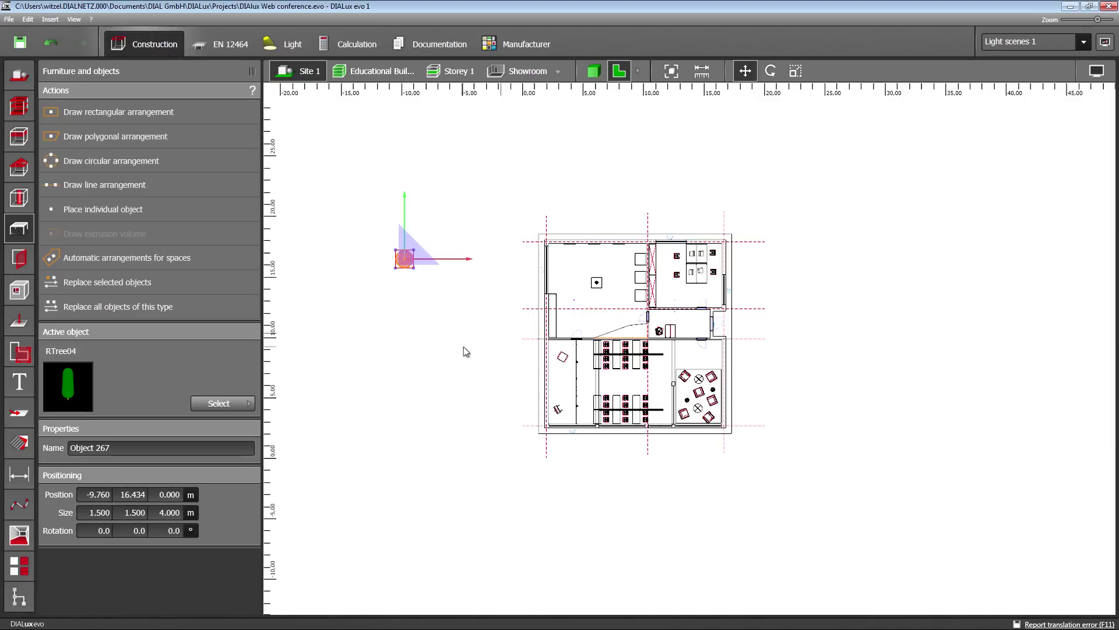
click(410, 301)
right_click(409, 299)
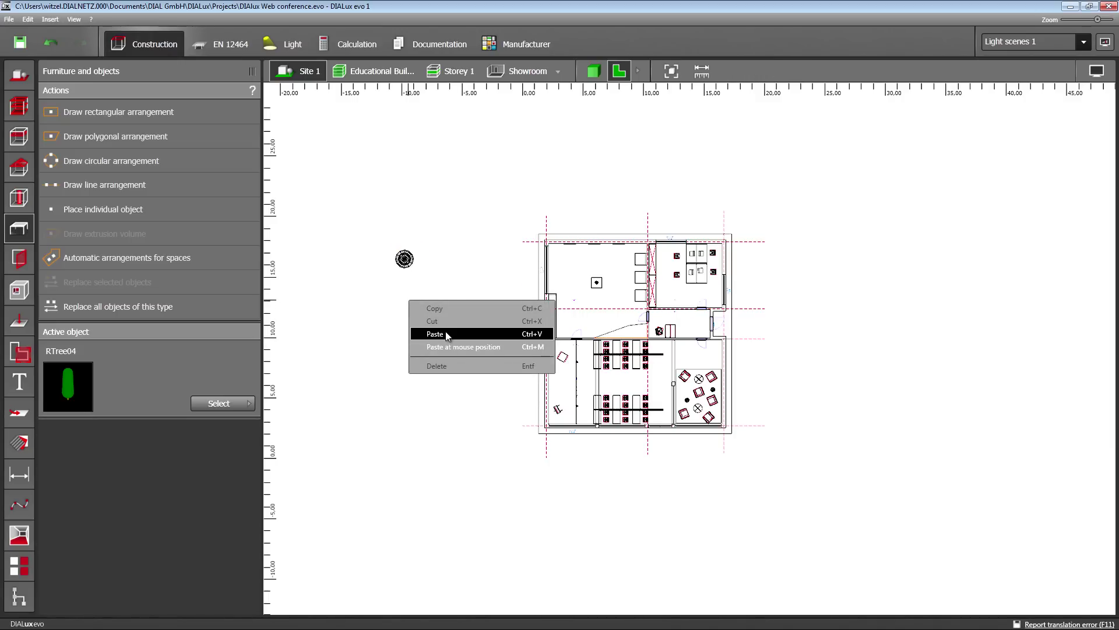
click(537, 337)
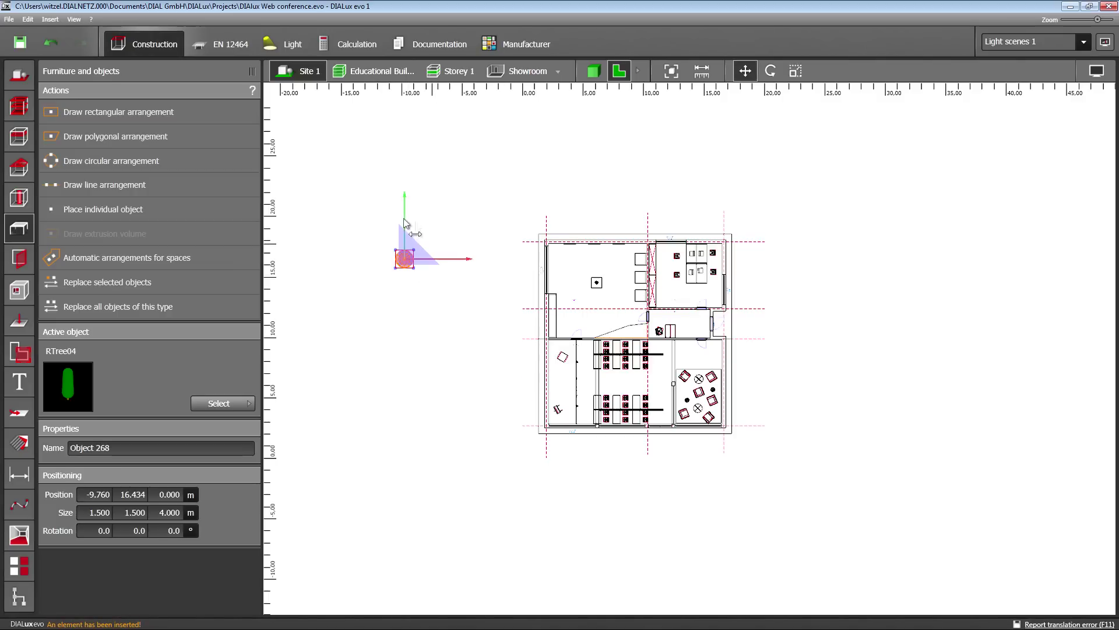
drag(406, 200, 417, 267)
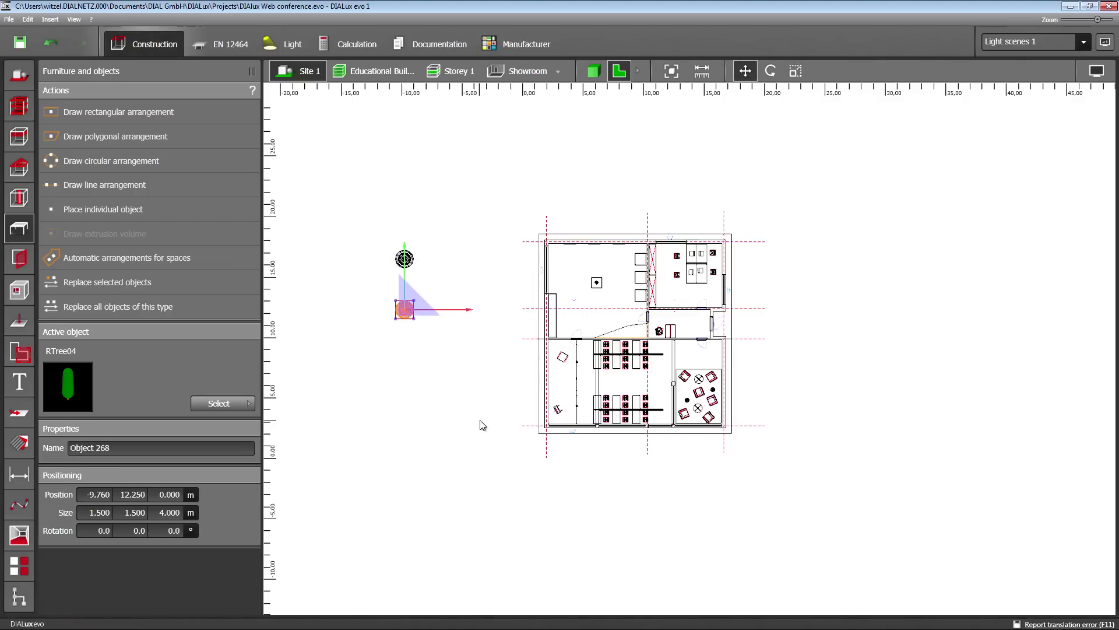
Paste a third tree and drag it below the other two.
click(406, 359)
right_click(404, 355)
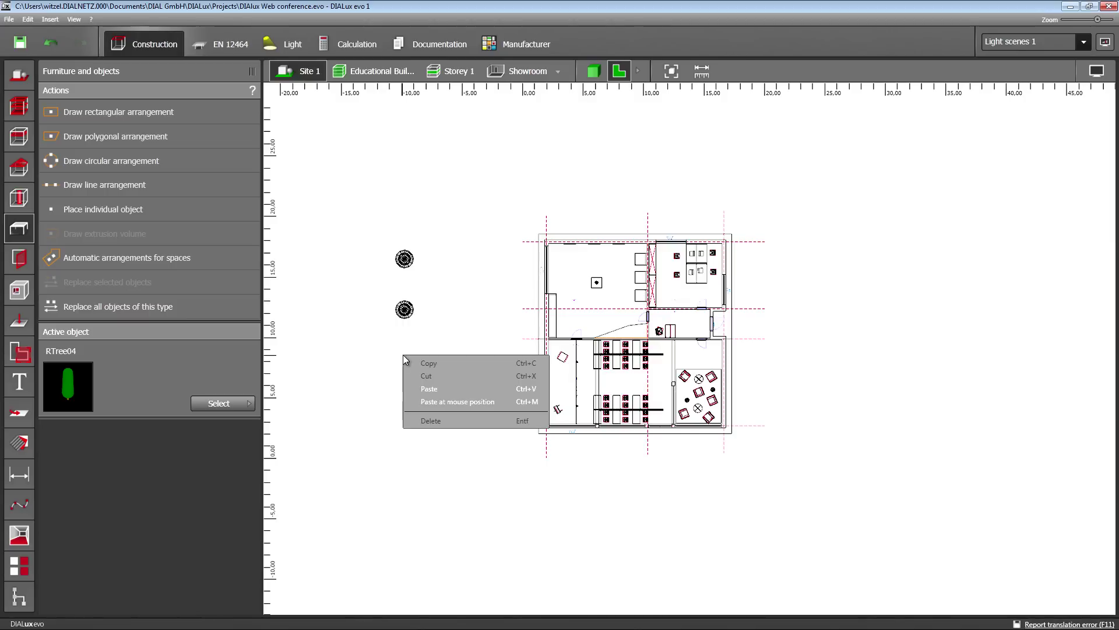
click(438, 388)
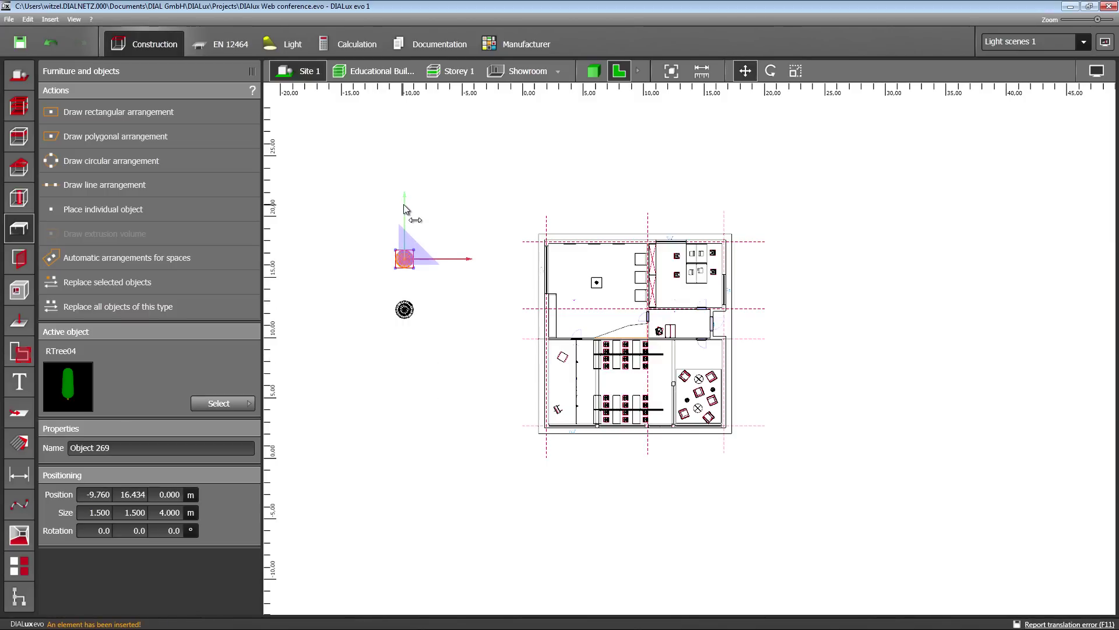
drag(404, 204, 413, 315)
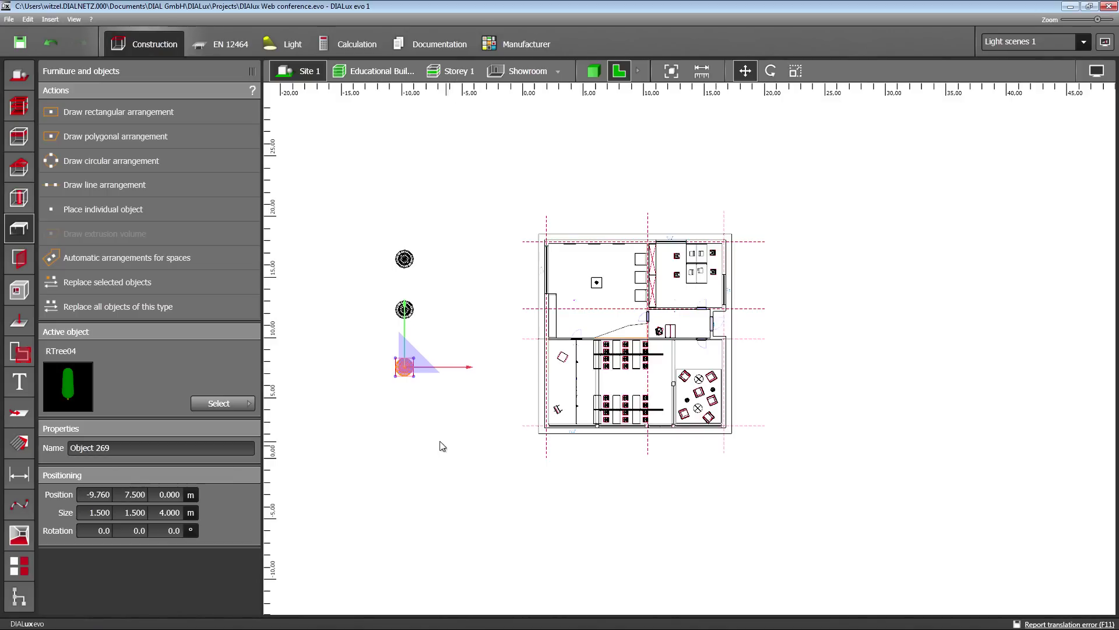
Paste three tree copies in a column right of the building, then deselect.
click(819, 224)
right_click(818, 223)
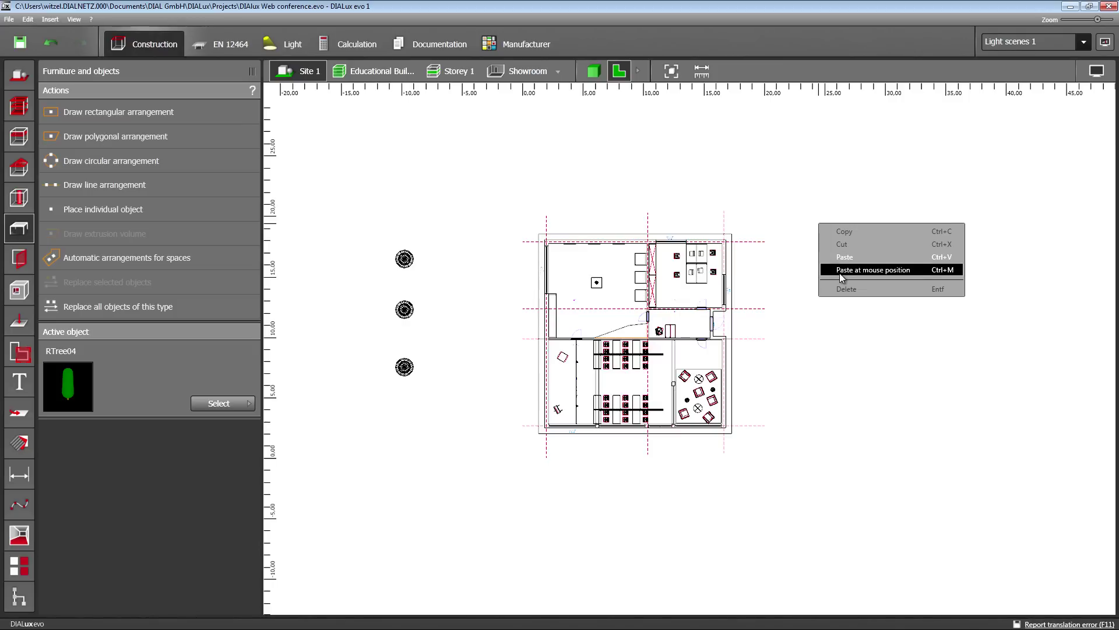
click(944, 270)
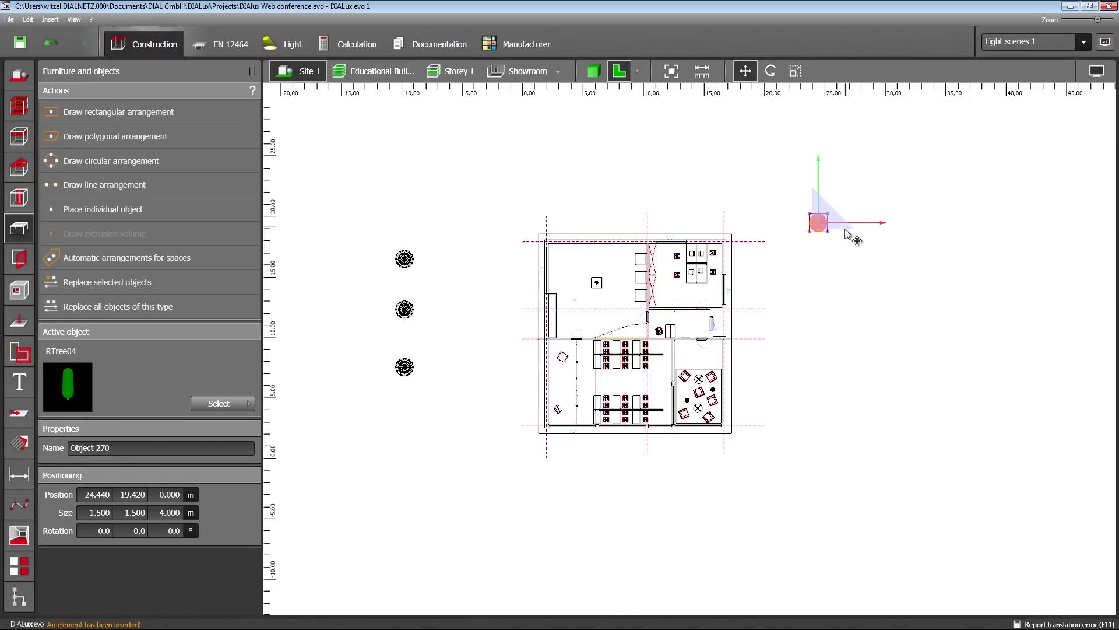
click(820, 267)
right_click(820, 265)
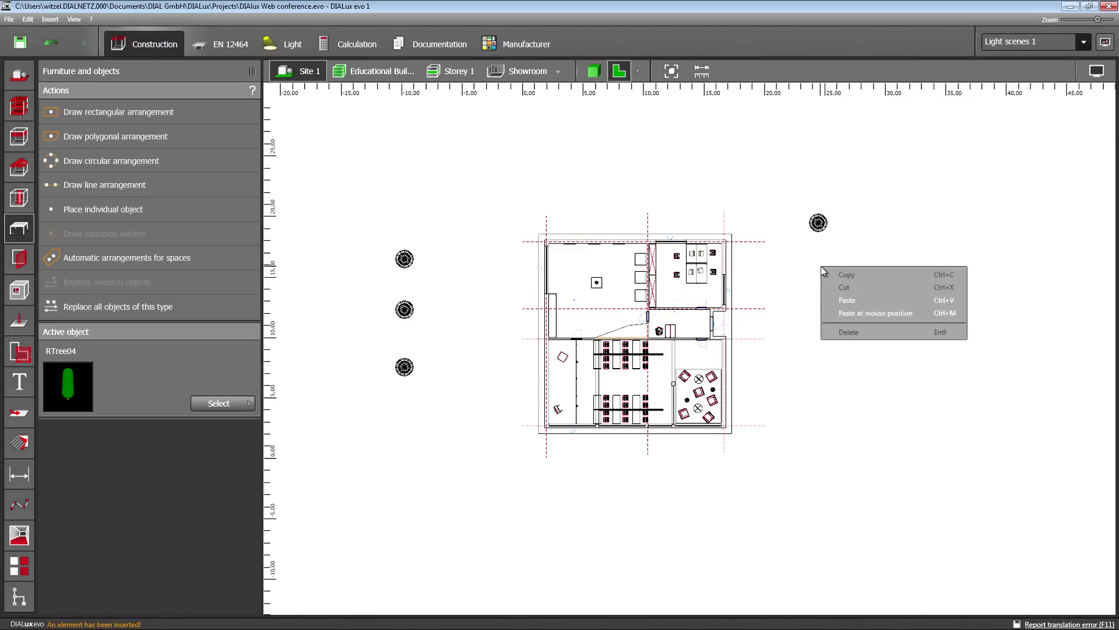
click(849, 313)
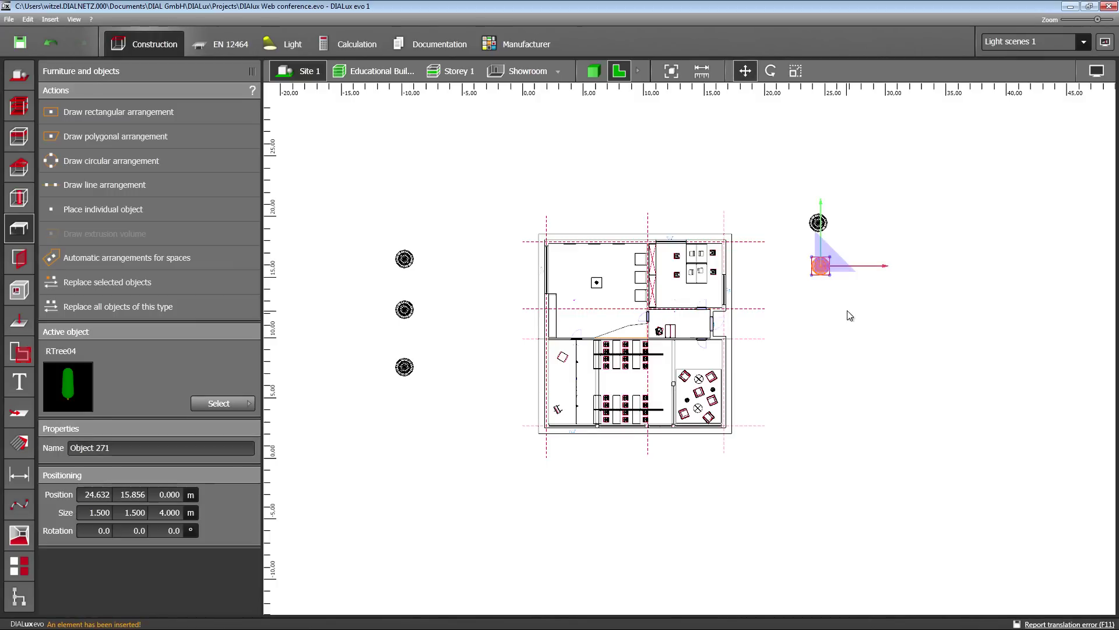
right_click(822, 317)
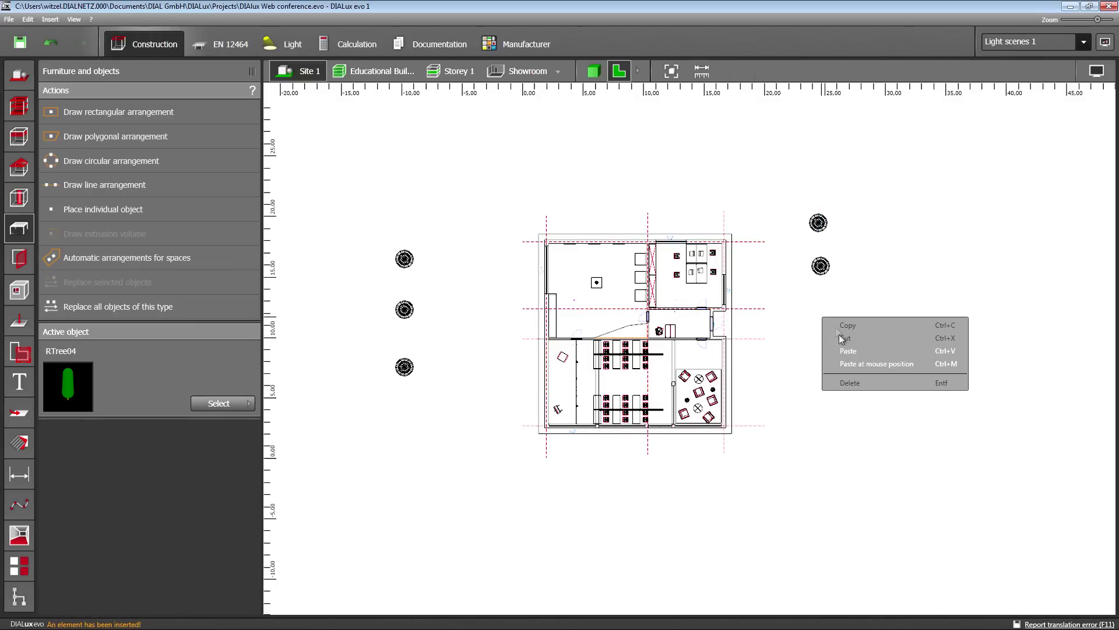
click(851, 363)
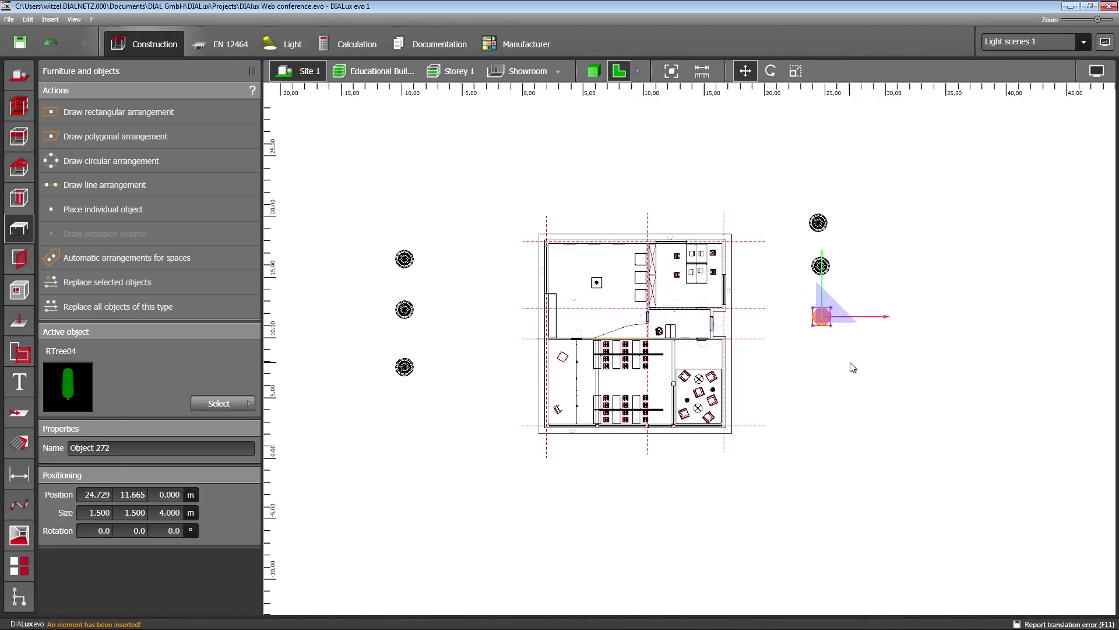
click(852, 367)
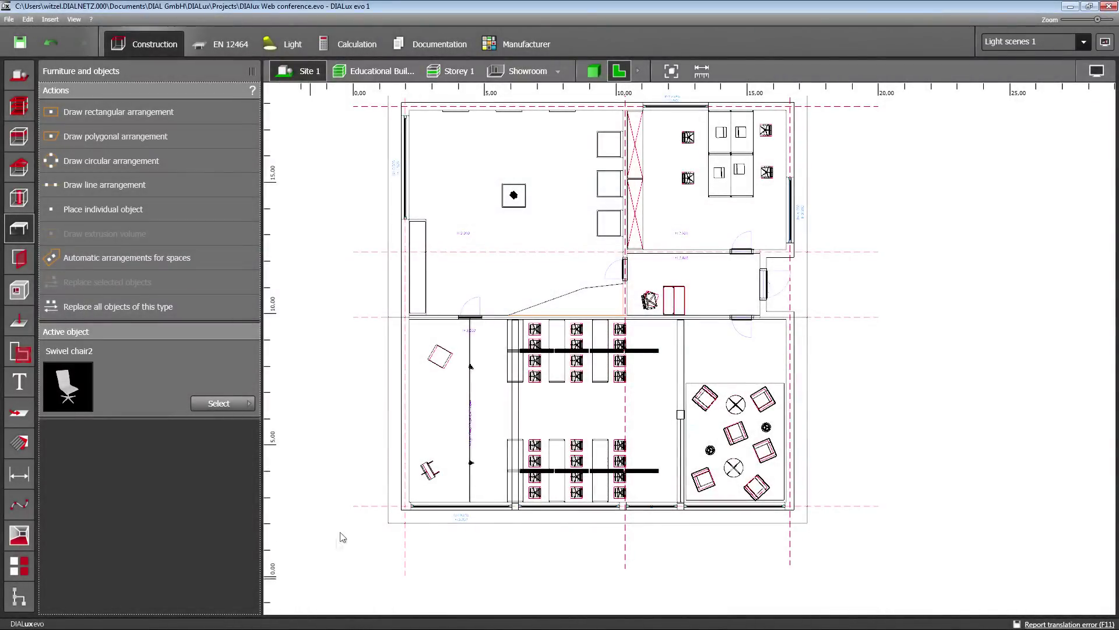
Select a swivel chair in the building's seating block.
click(540, 333)
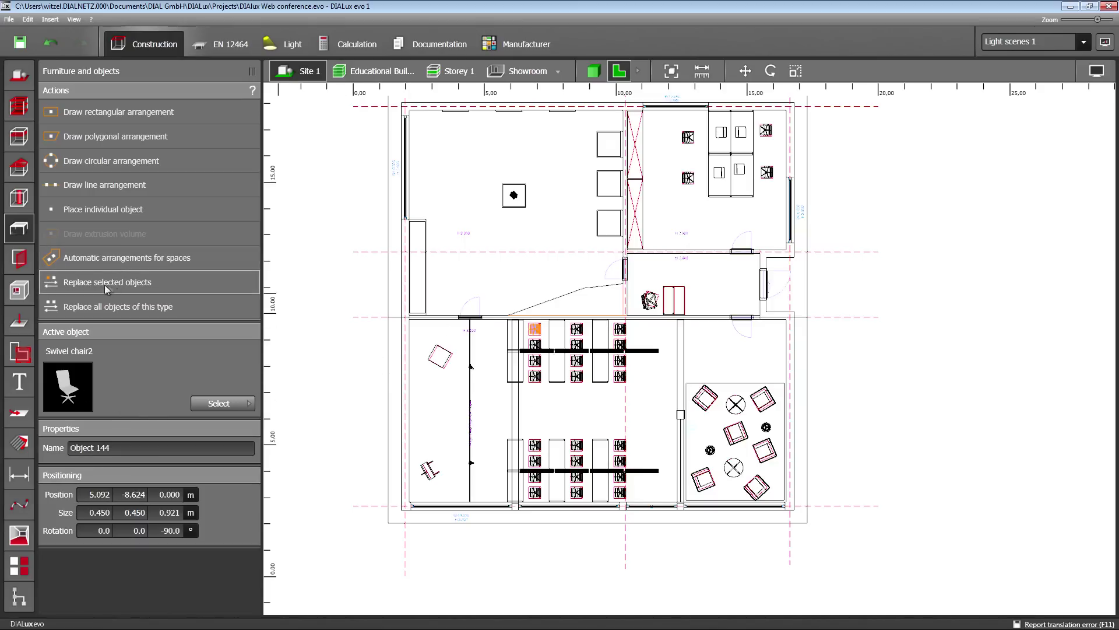
Replace all swivel chairs of this type with Office chair from the Objects tab.
click(117, 312)
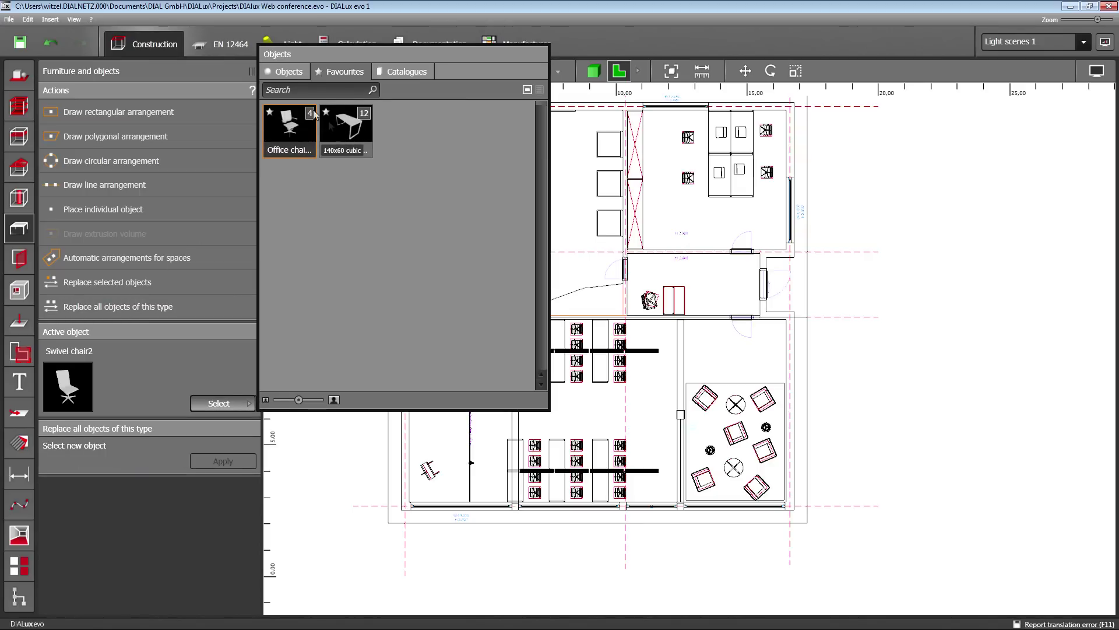
click(286, 71)
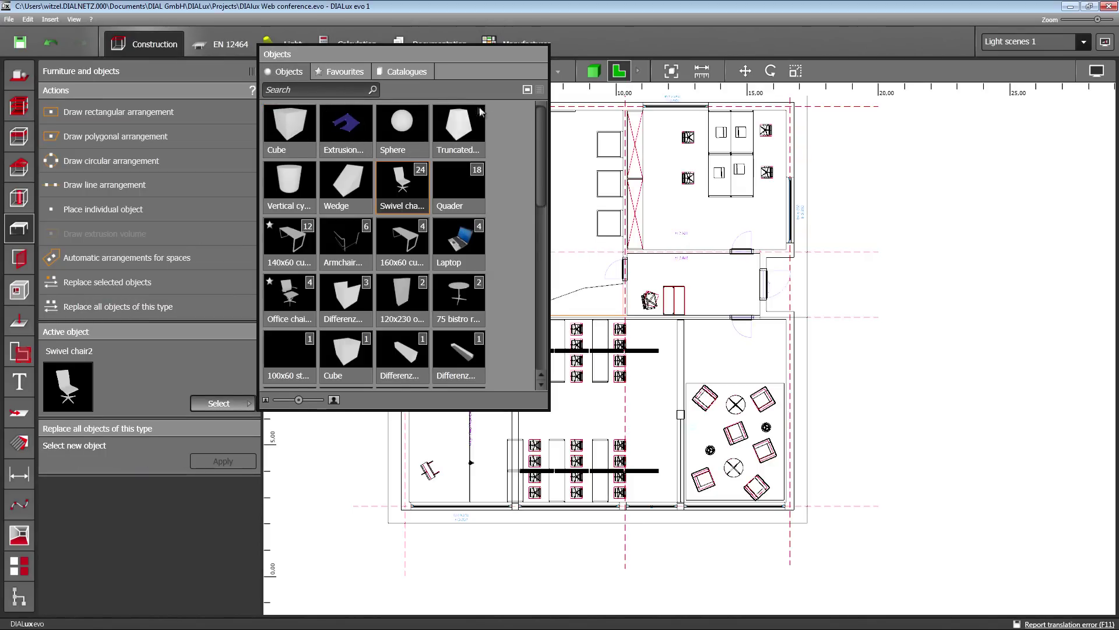
drag(540, 138, 545, 176)
click(291, 196)
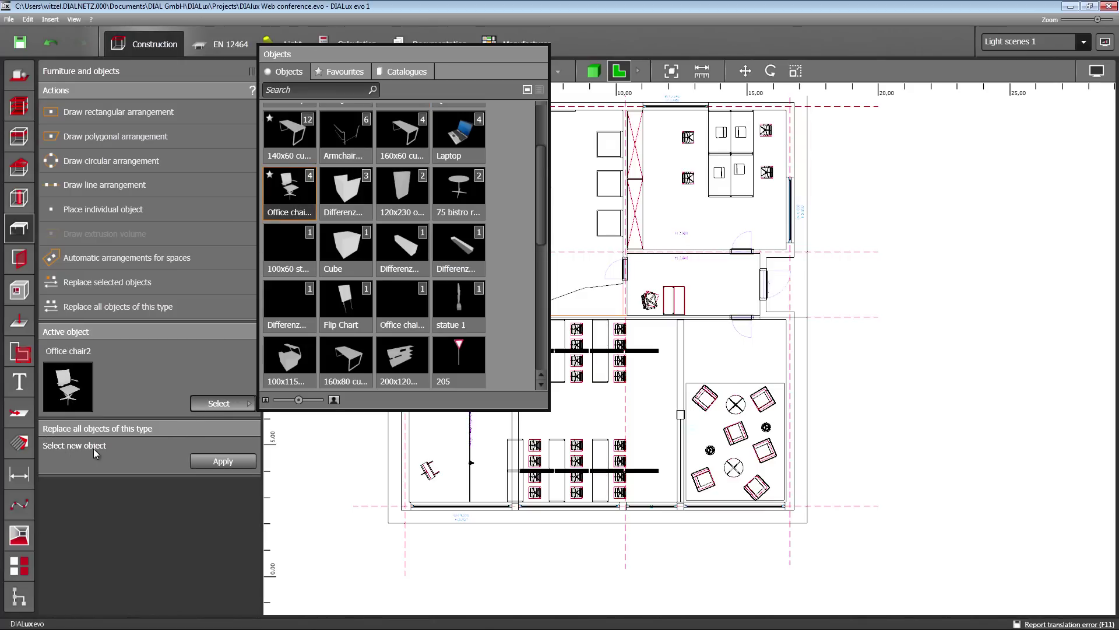
click(223, 461)
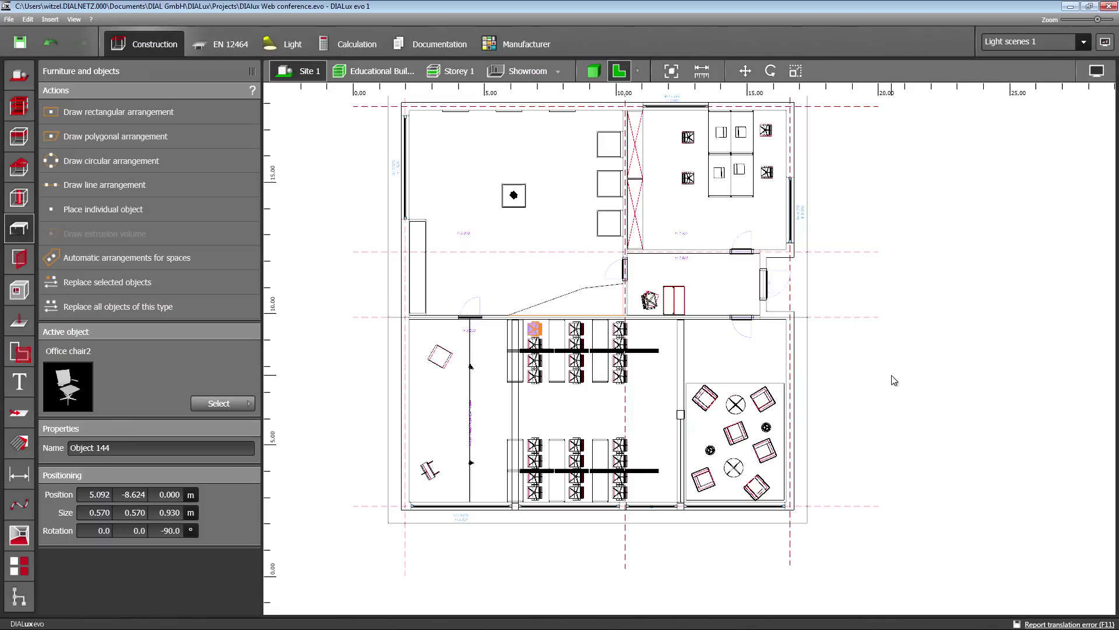
In the Light tab, select the track luminaire arrangement and pick CLARIS2 MD-ID 2x2/54W.
click(292, 45)
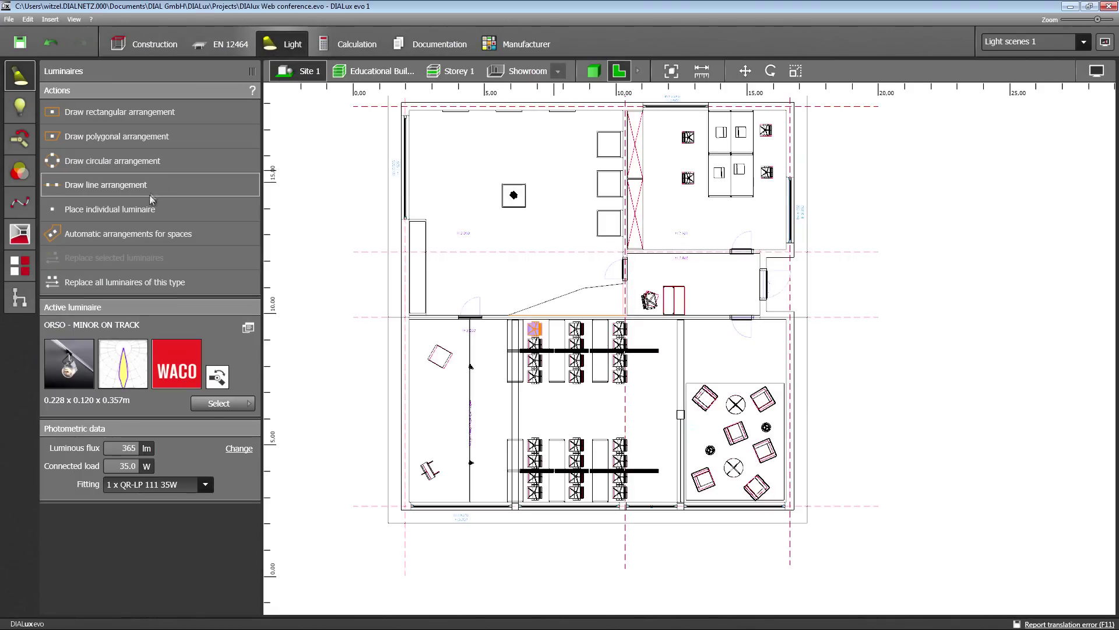
click(539, 351)
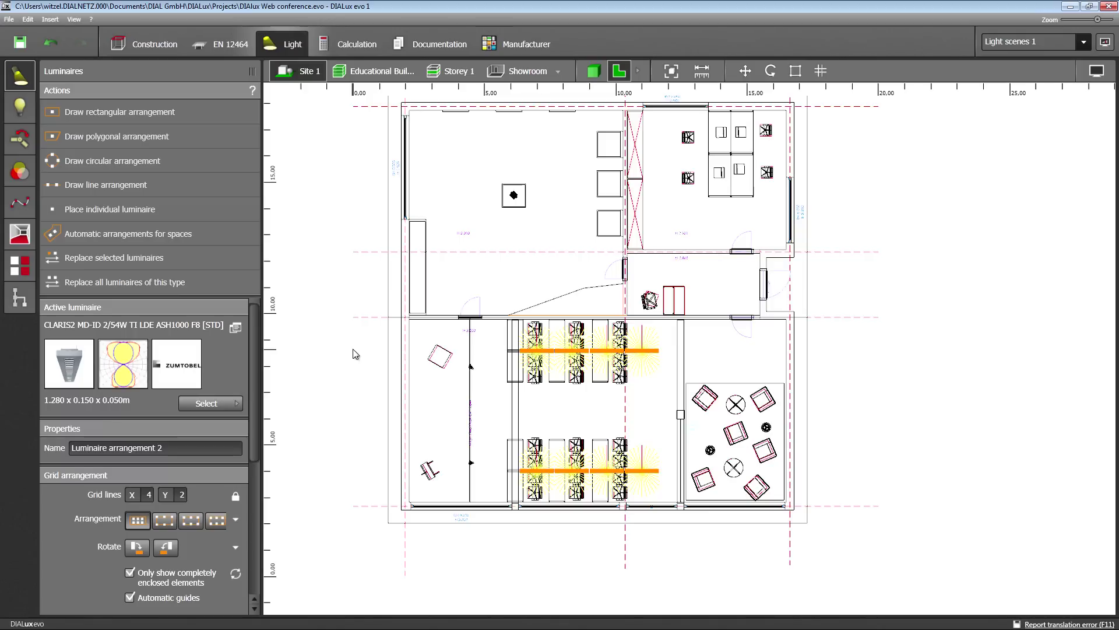
click(226, 403)
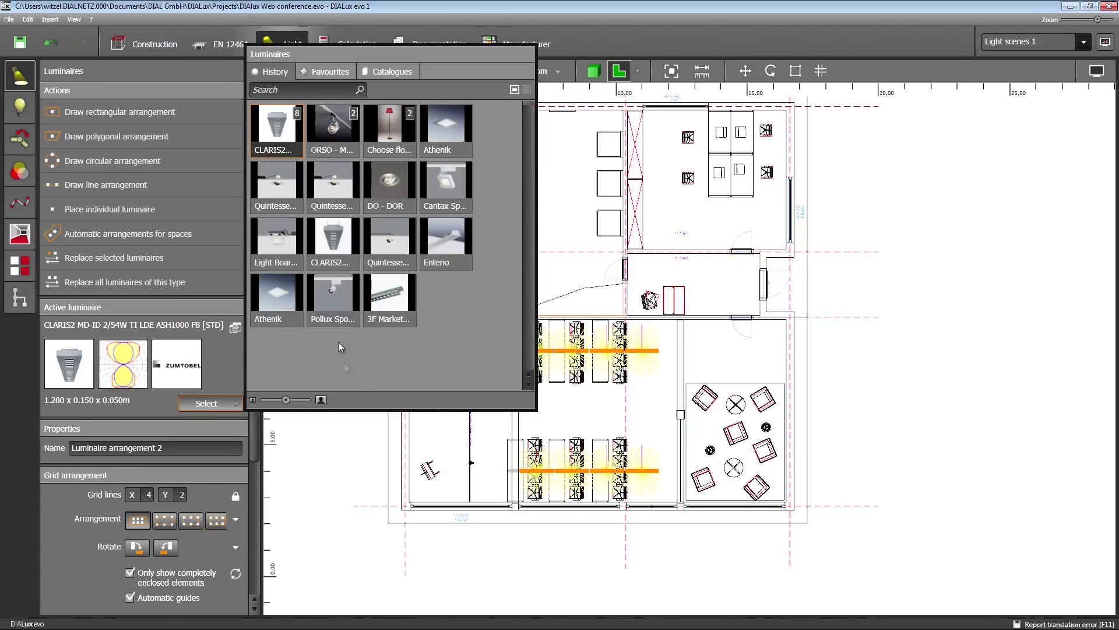
click(340, 241)
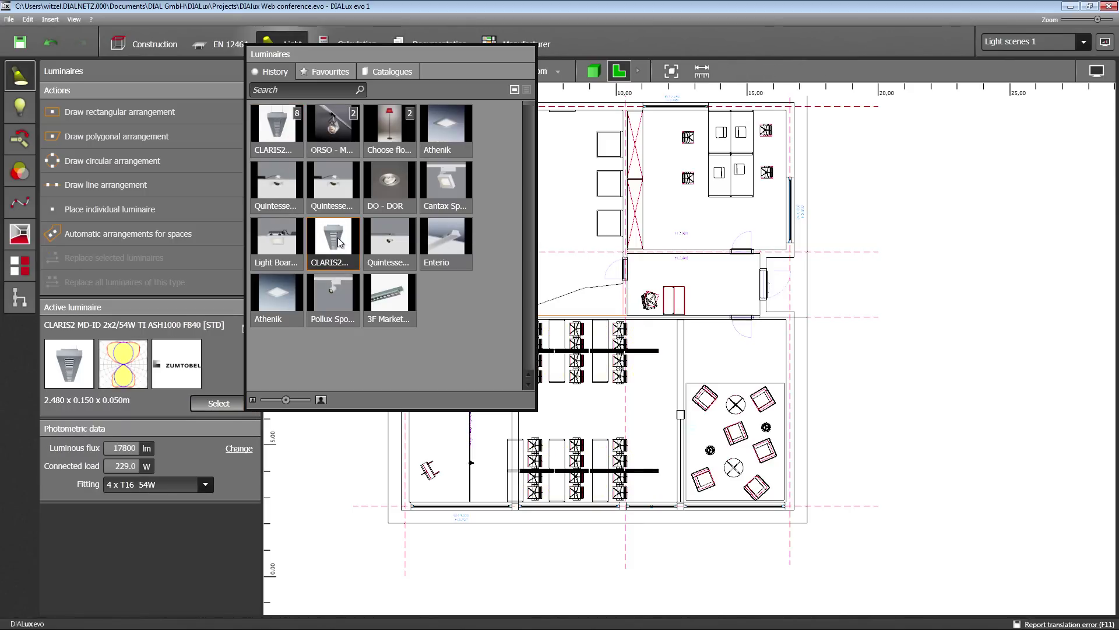
Replace all CLARIS2 2/54W luminaires of this type with CLARIS2 MD-ID 2x2/54W.
click(280, 140)
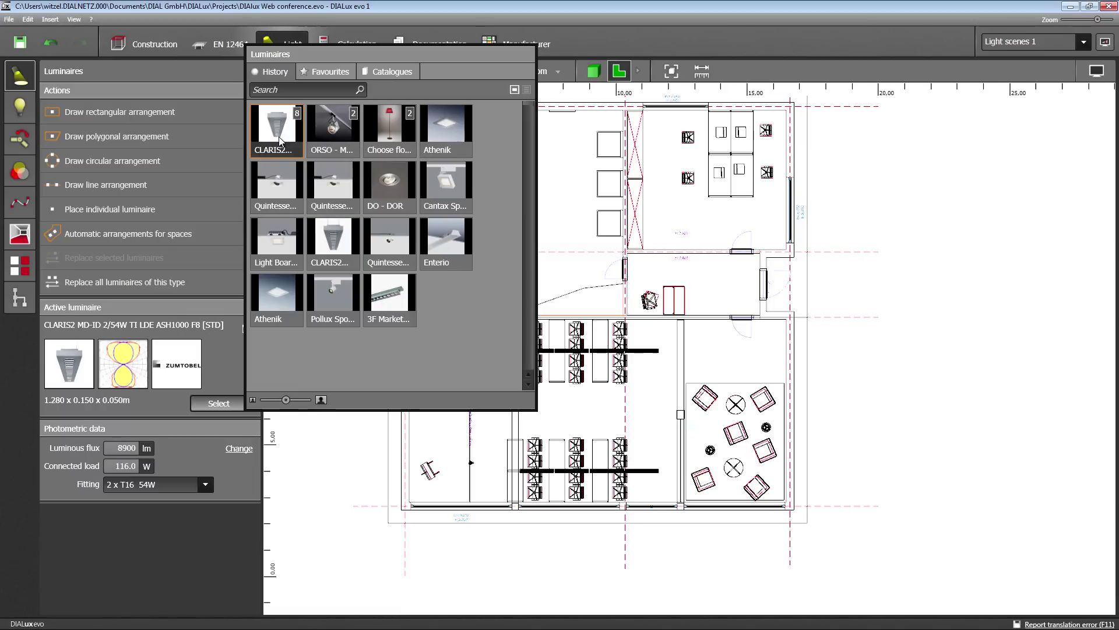
click(160, 279)
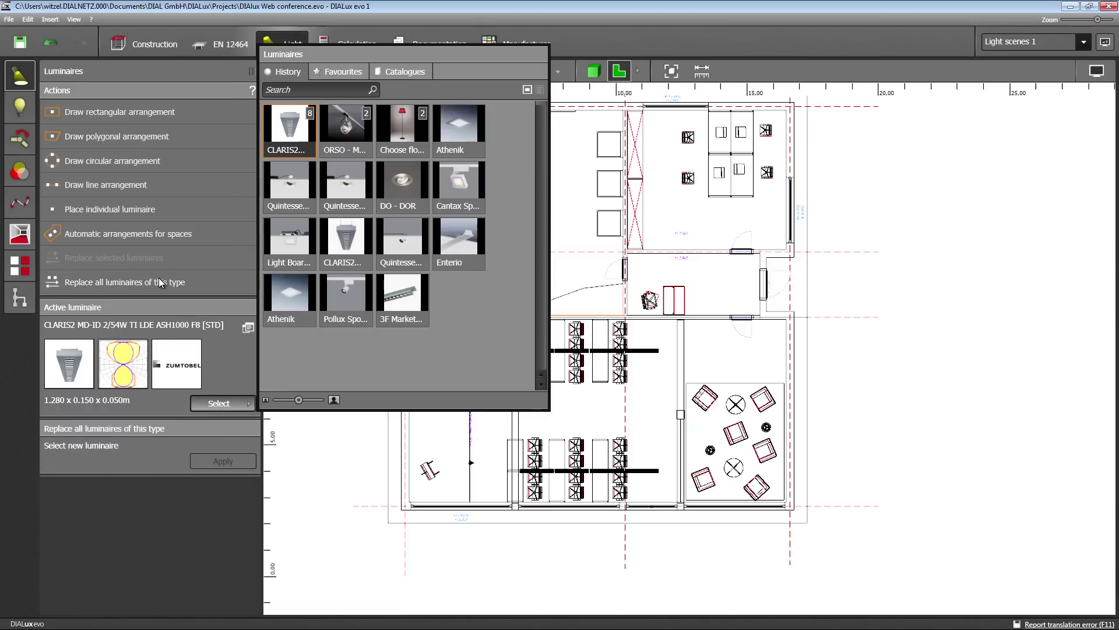
click(346, 239)
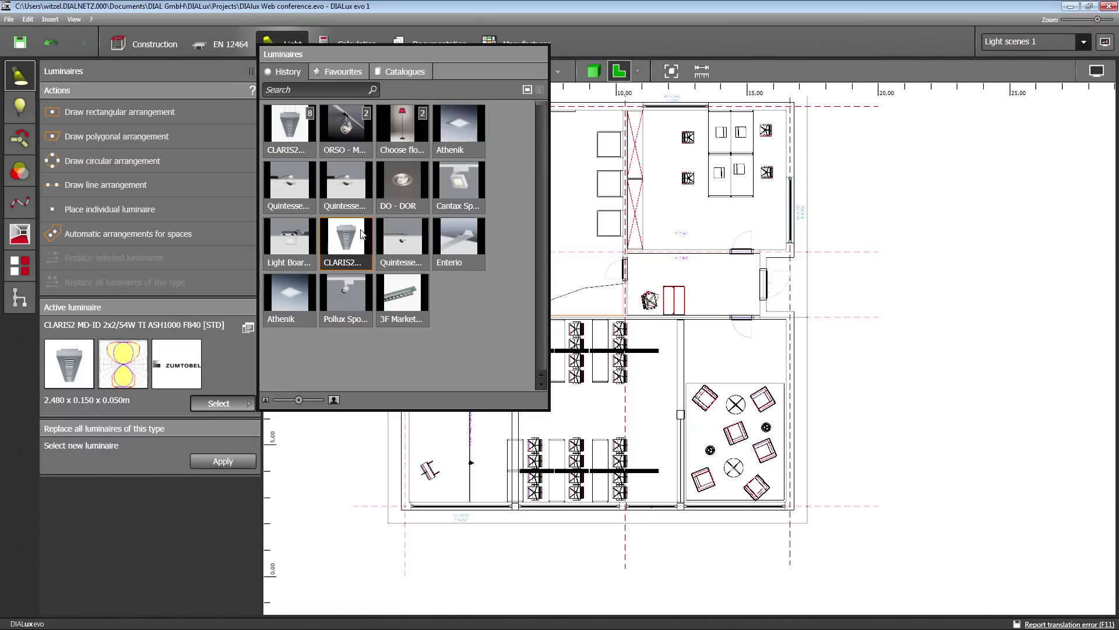
click(231, 462)
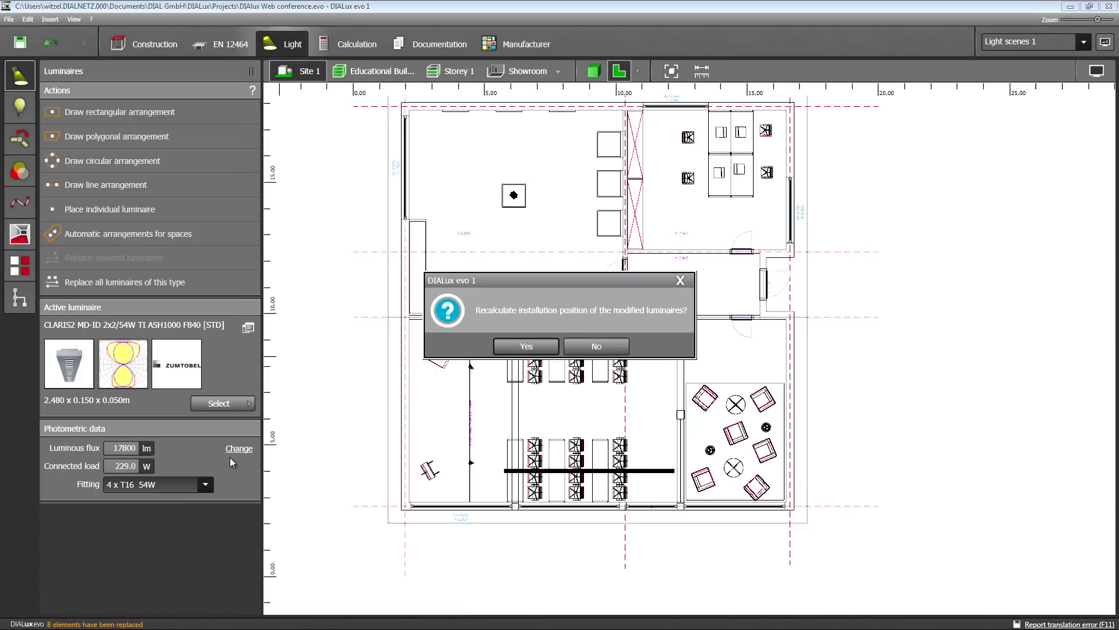
Confirm recalculating installation positions, then select the luminaire arrangement to check it.
click(526, 346)
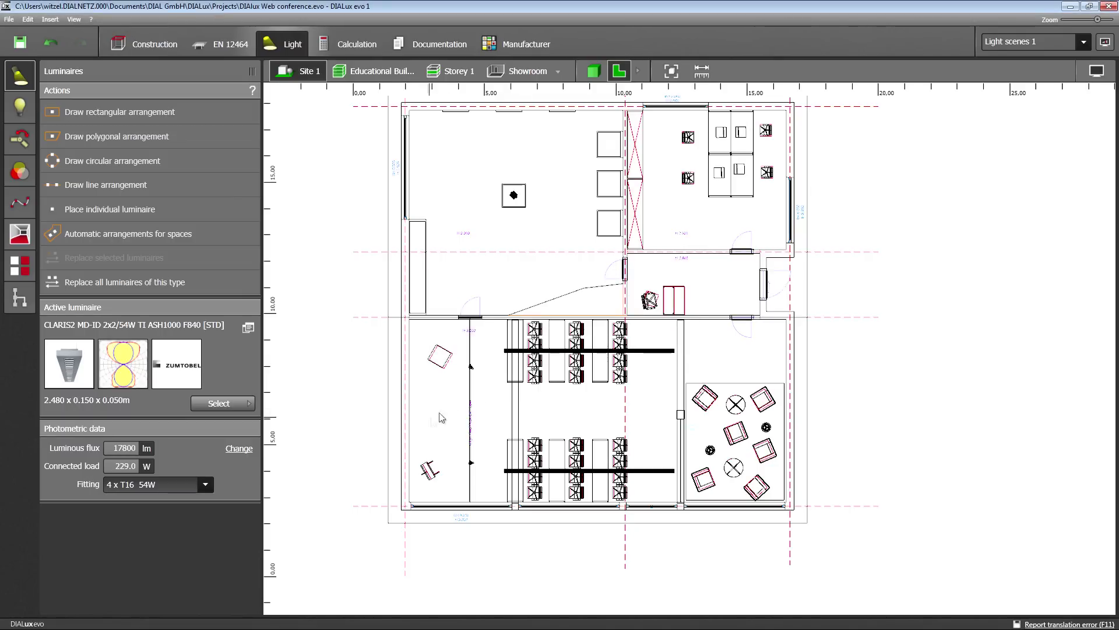
click(669, 353)
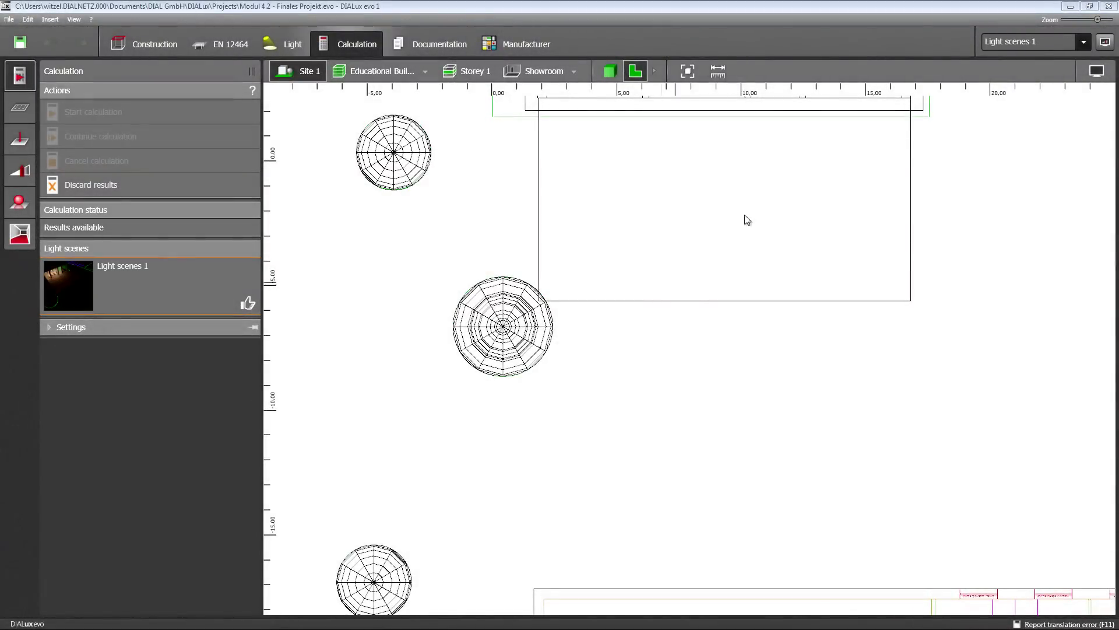
Zoom out and pan to show both buildings, the parking area and the road.
scroll(597, 374, down, 5)
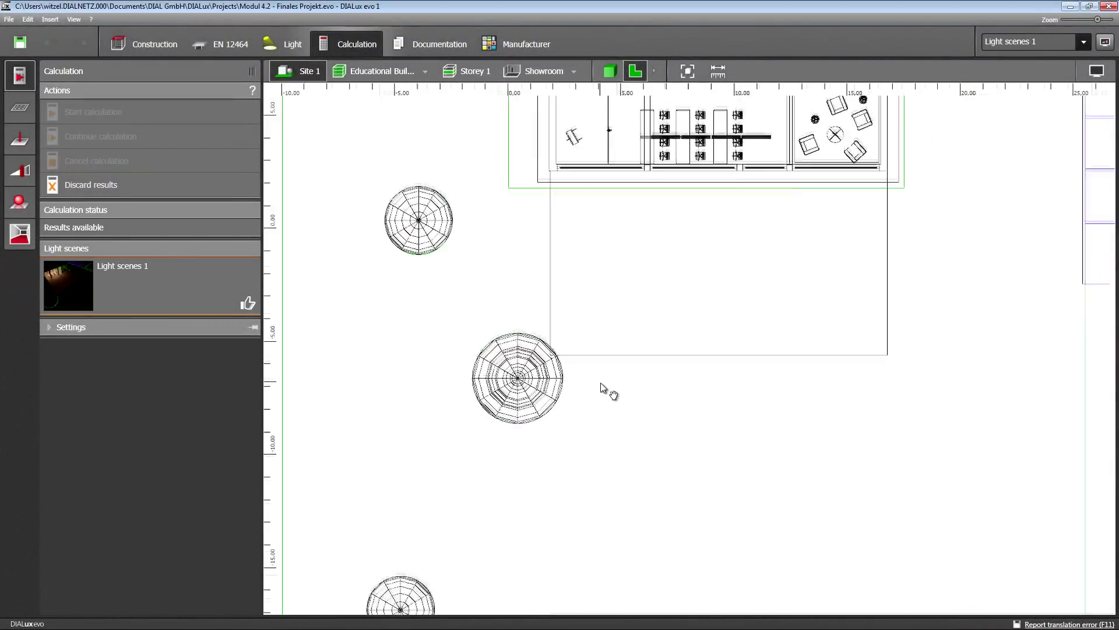
scroll(618, 373, down, 3)
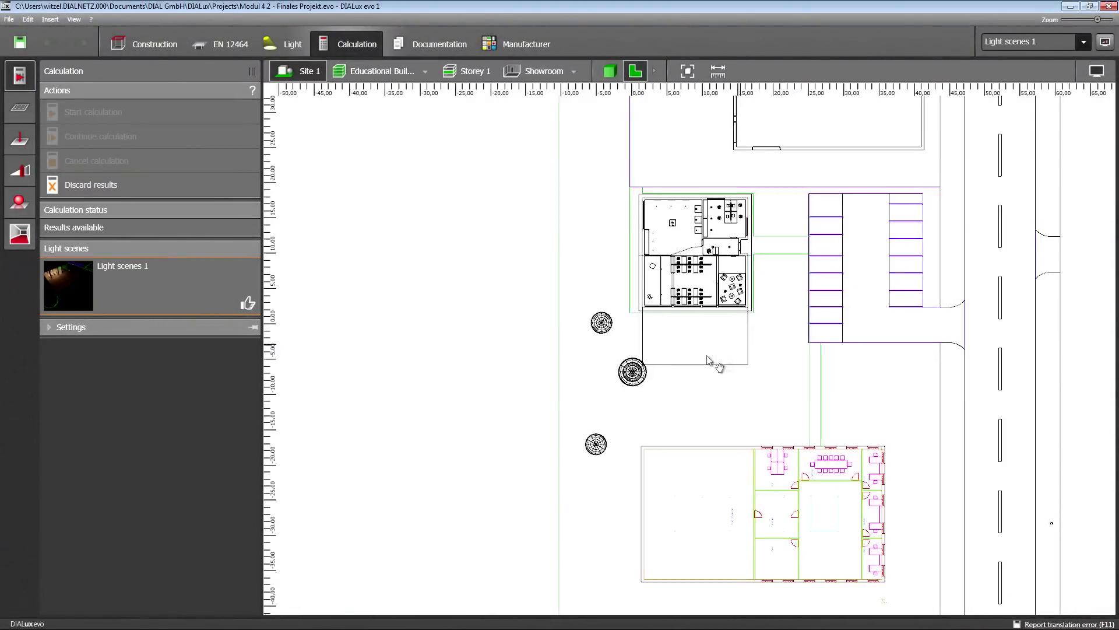
middle_drag(713, 367, 616, 371)
scroll(617, 367, down, 5)
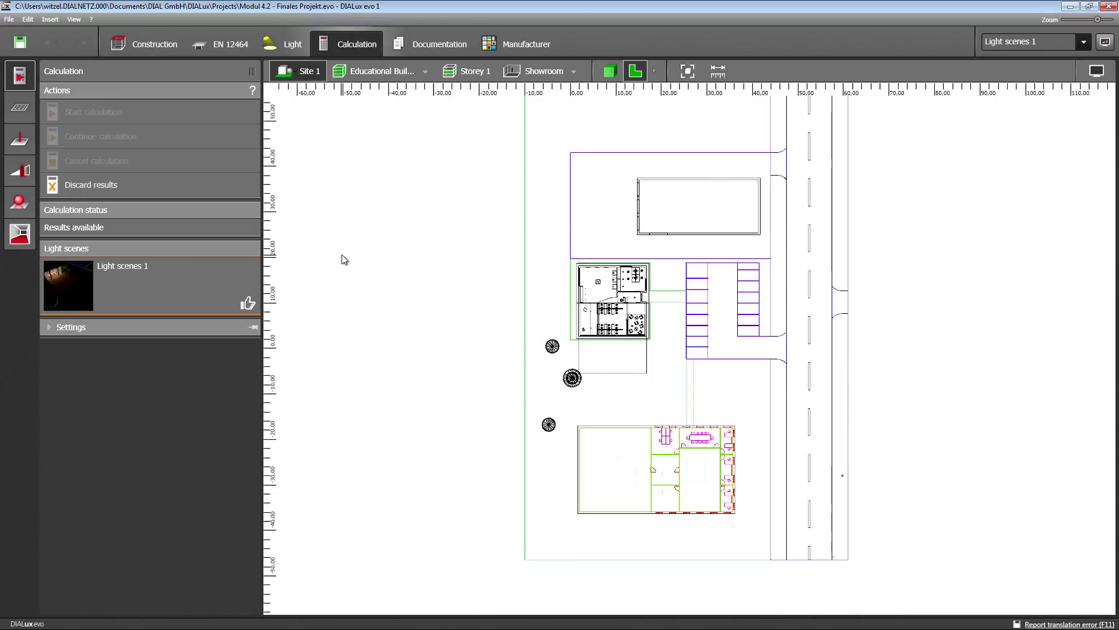
Save the current whole-site plan from the Views panel as the view Site 1 (2).
click(22, 235)
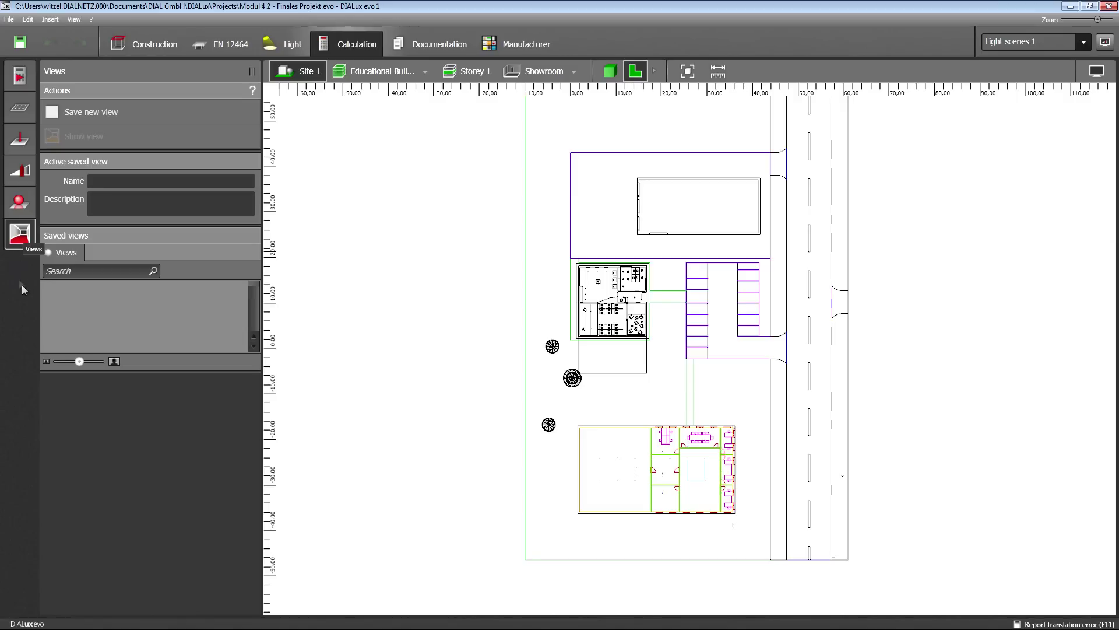
click(120, 113)
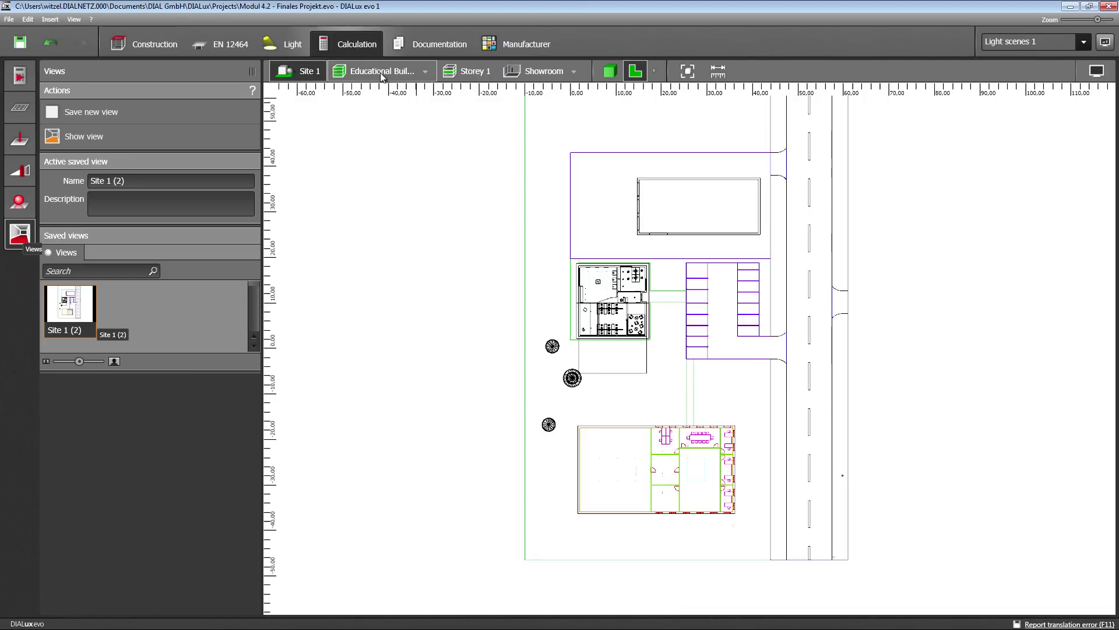
Save a 3D view of the Showroom as Showroom (1).
click(548, 74)
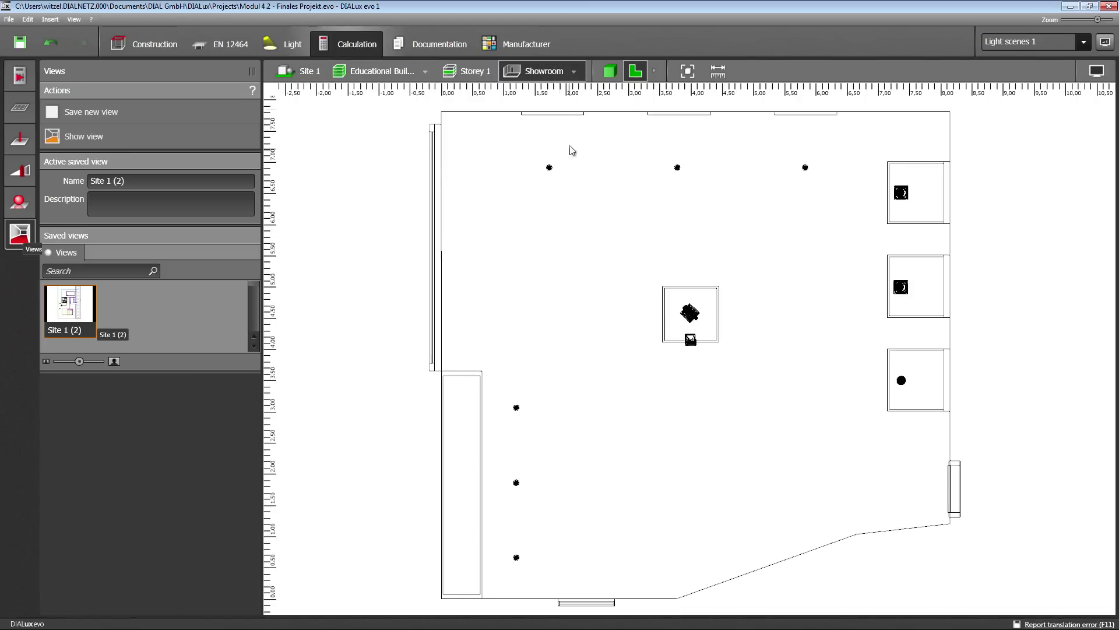
click(612, 71)
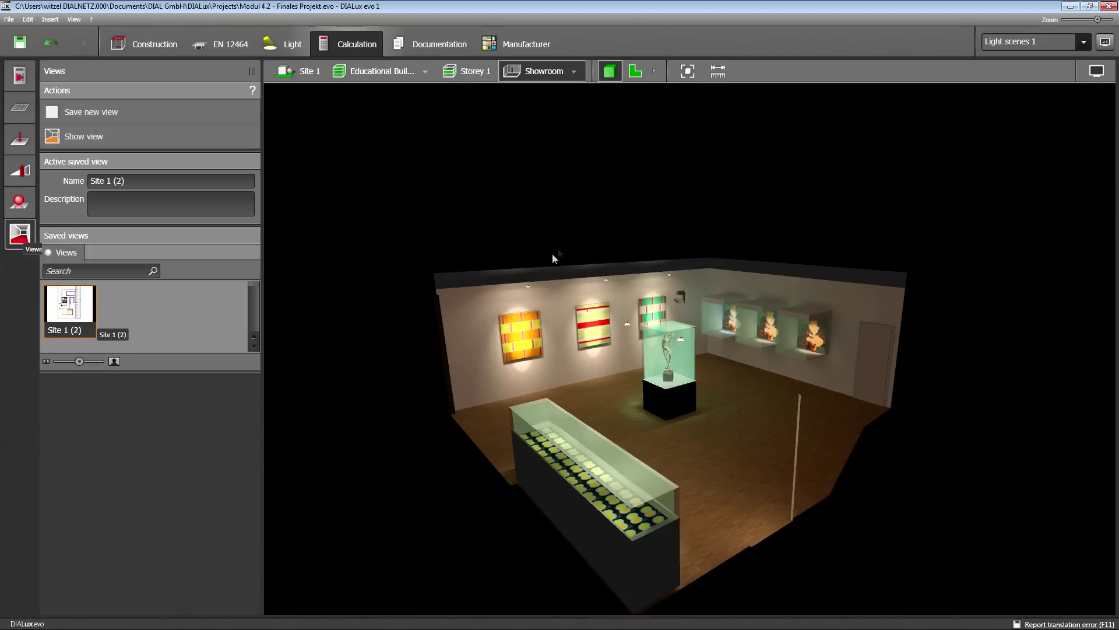
click(107, 109)
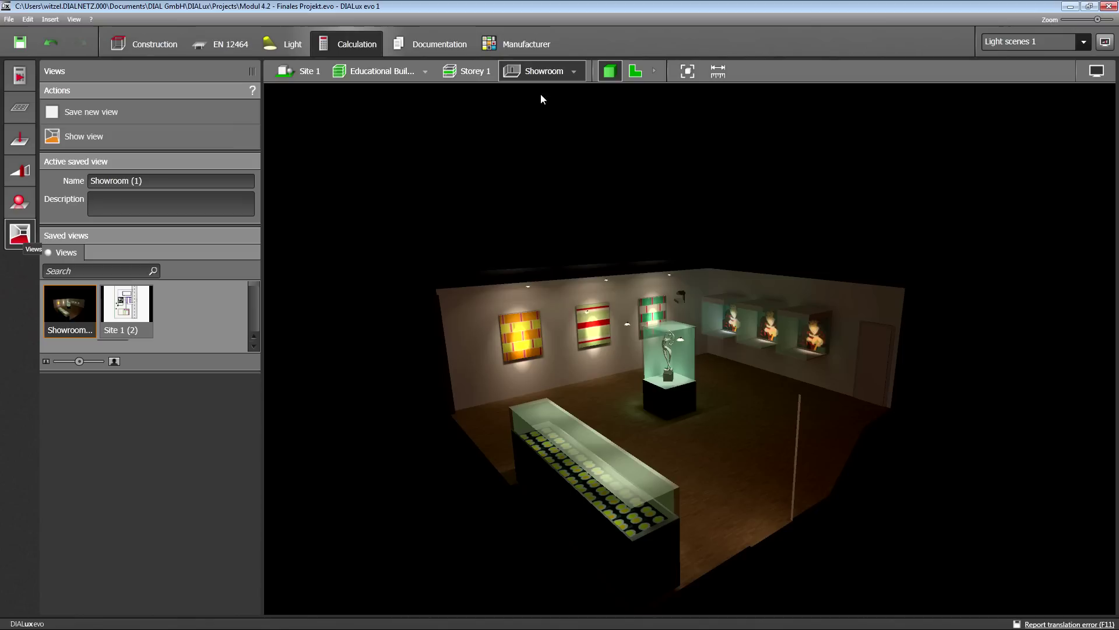
Save a 3D view of the Office facing its red shelf wall as Office (1).
click(575, 71)
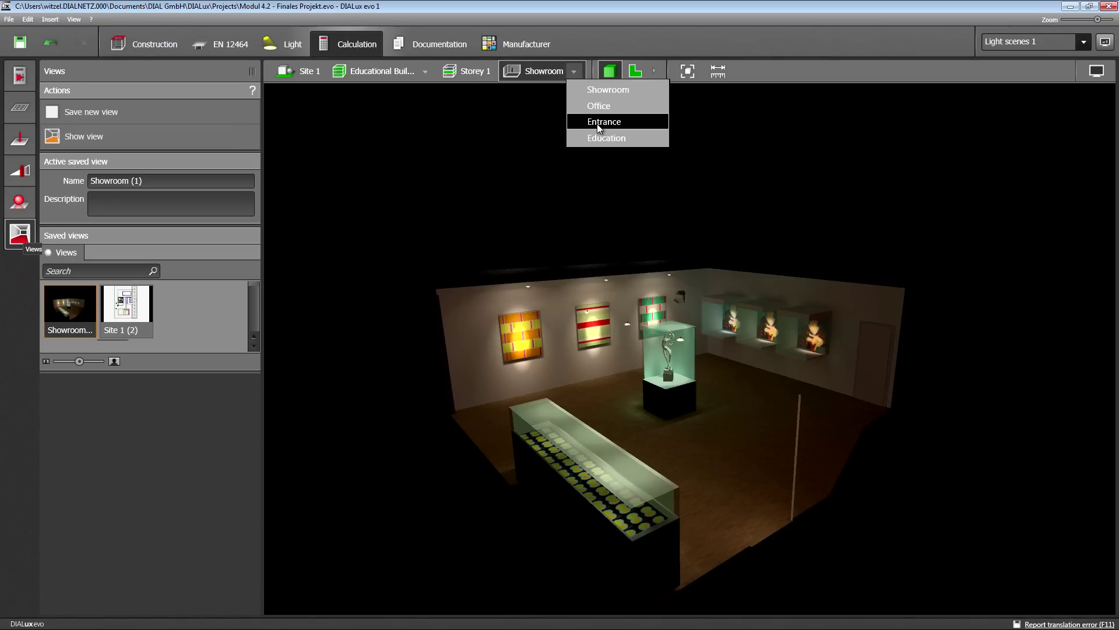
click(597, 106)
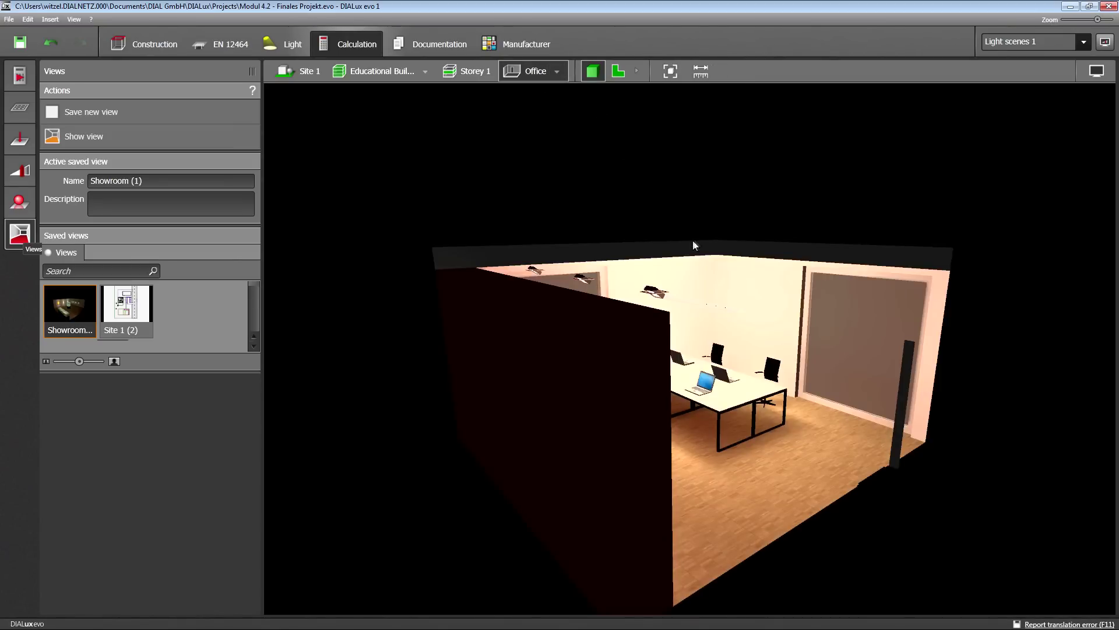
drag(649, 244, 448, 210)
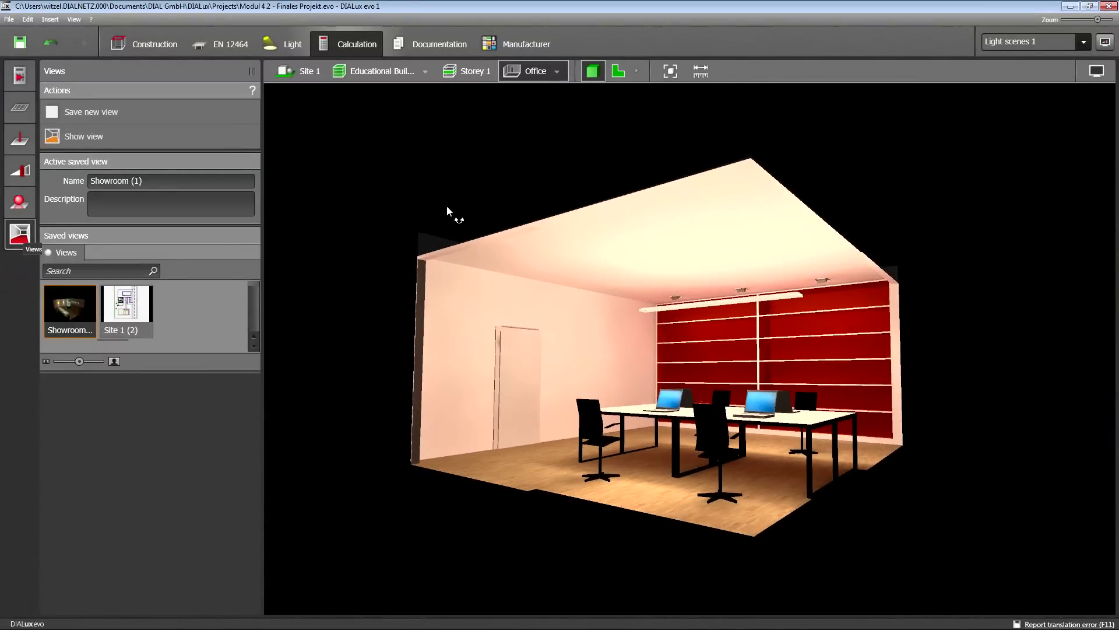
click(110, 114)
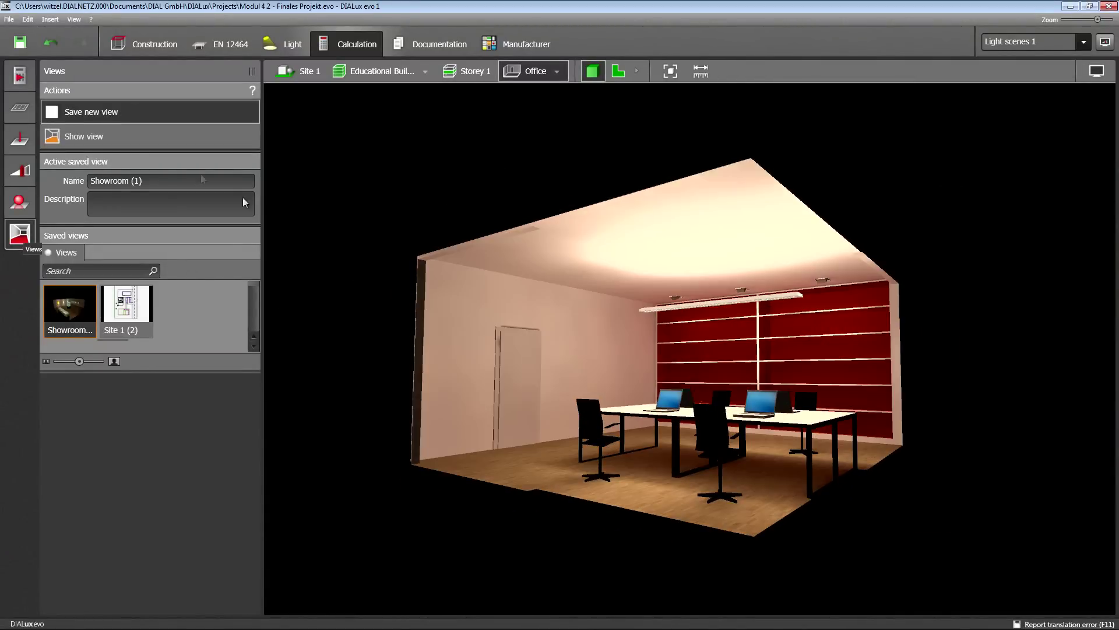
Save a 3D view of the whole site as Site 1 (3).
click(303, 71)
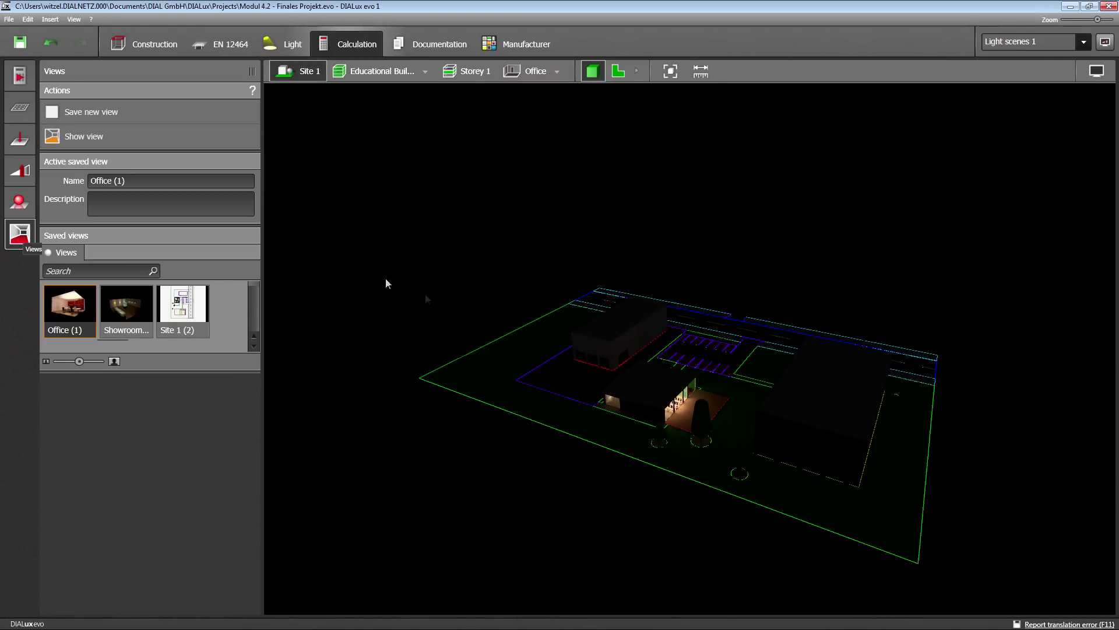
click(139, 107)
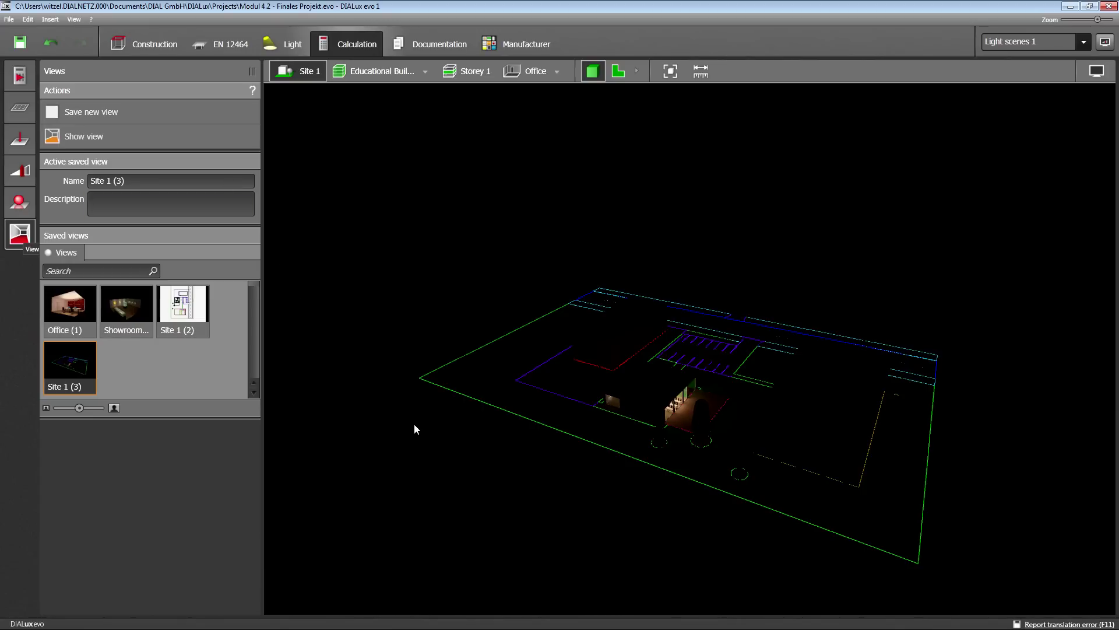
right_drag(416, 429, 395, 400)
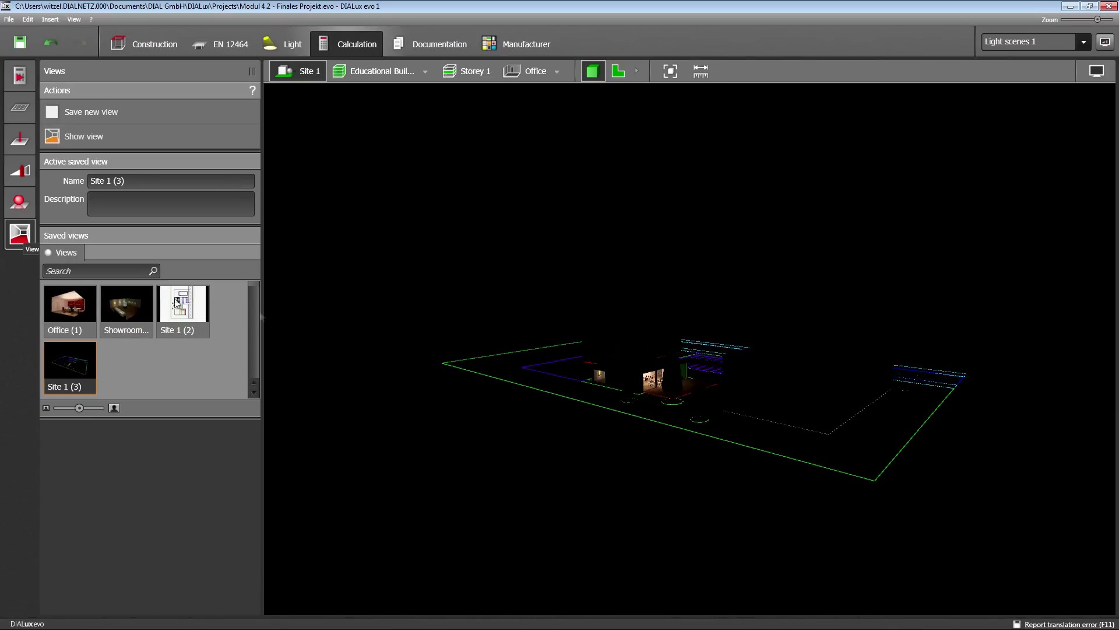
Recall Office (1), Showroom (1), Site 1 (2) and Site 1 (3) in turn, ending on Office (1).
click(66, 306)
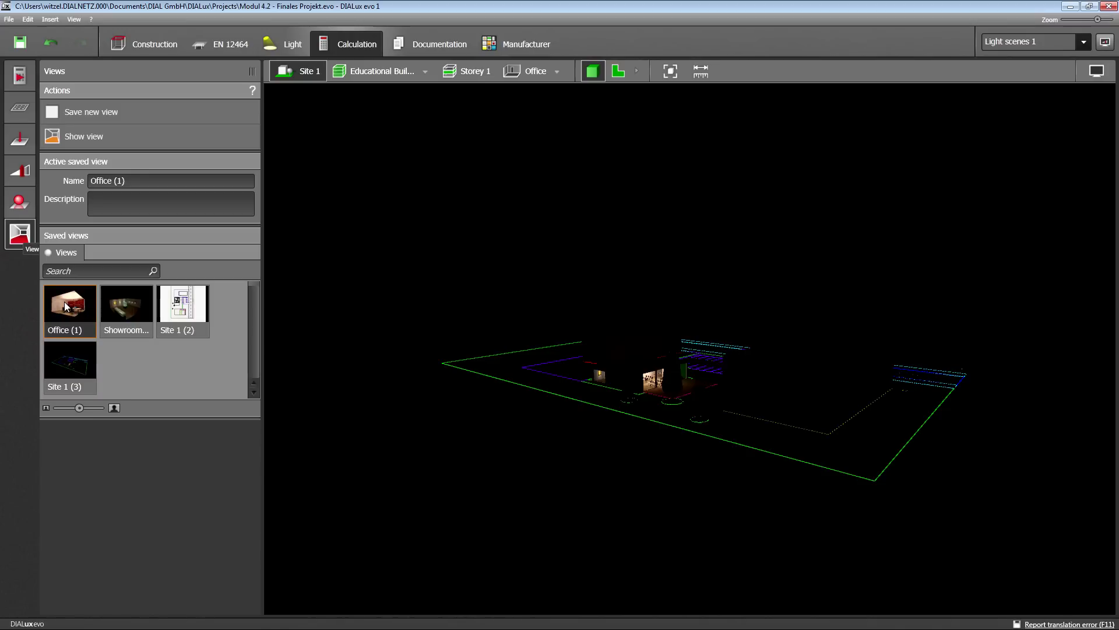
click(79, 137)
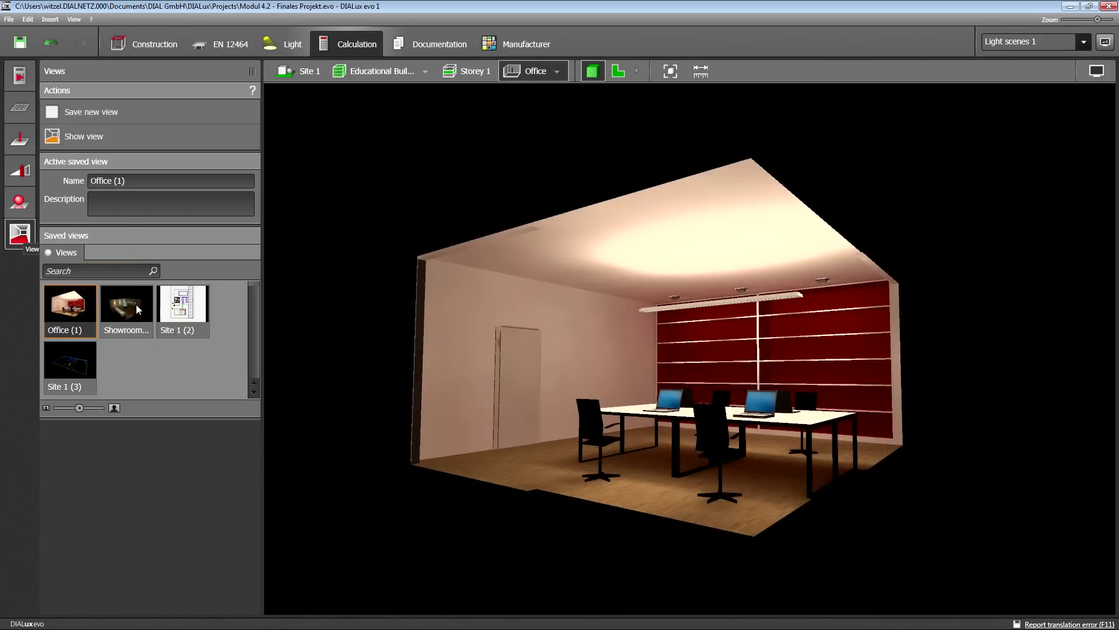
click(137, 307)
click(82, 137)
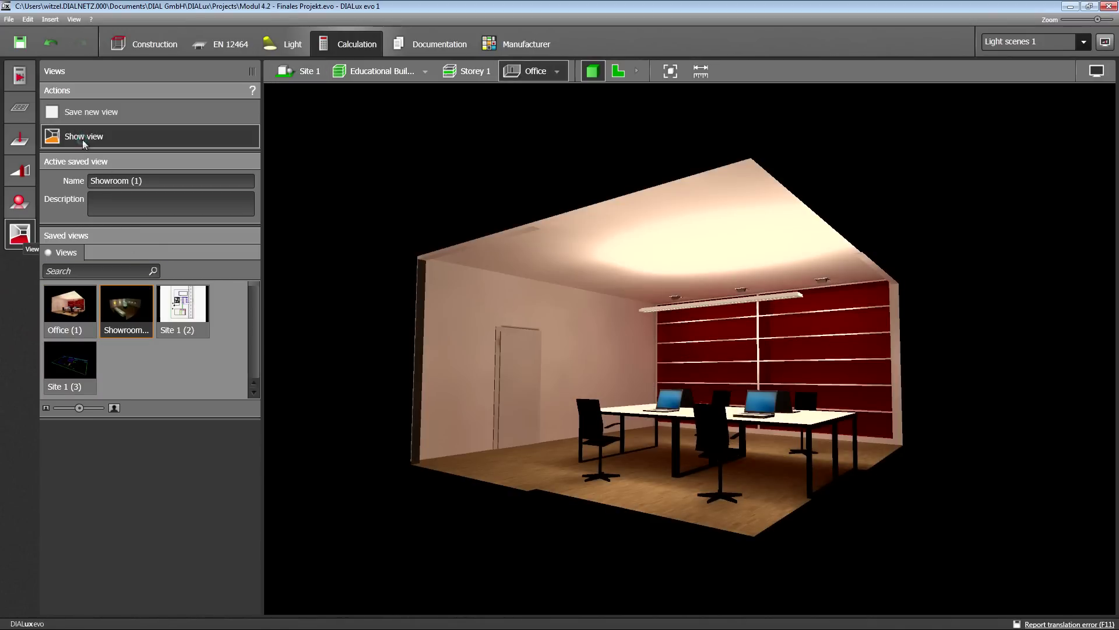
click(191, 309)
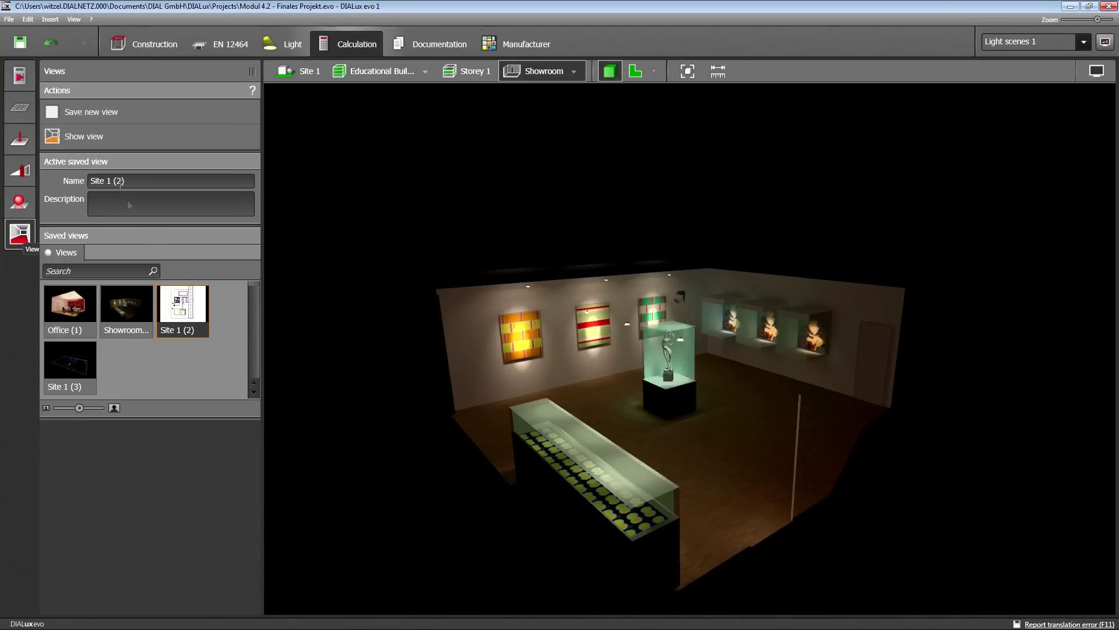
click(88, 139)
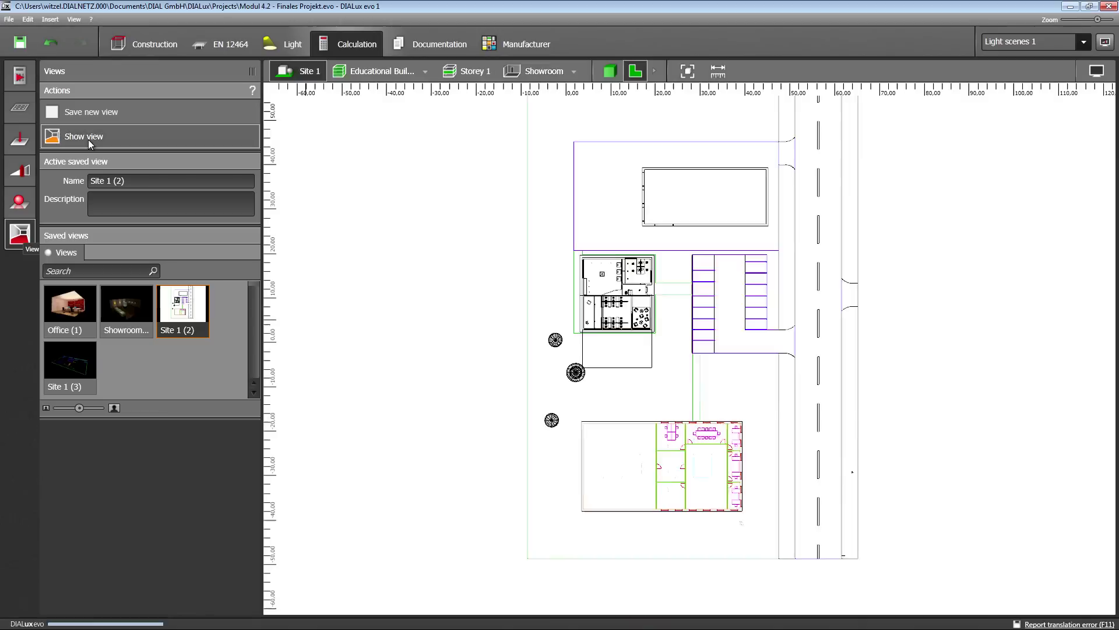
click(74, 355)
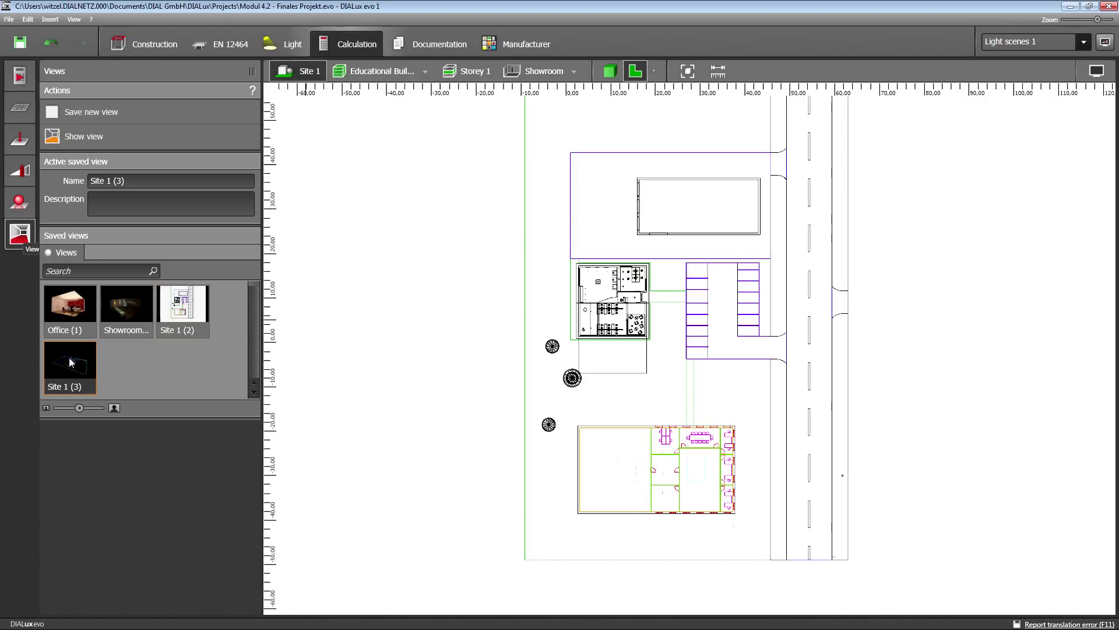
double_click(69, 362)
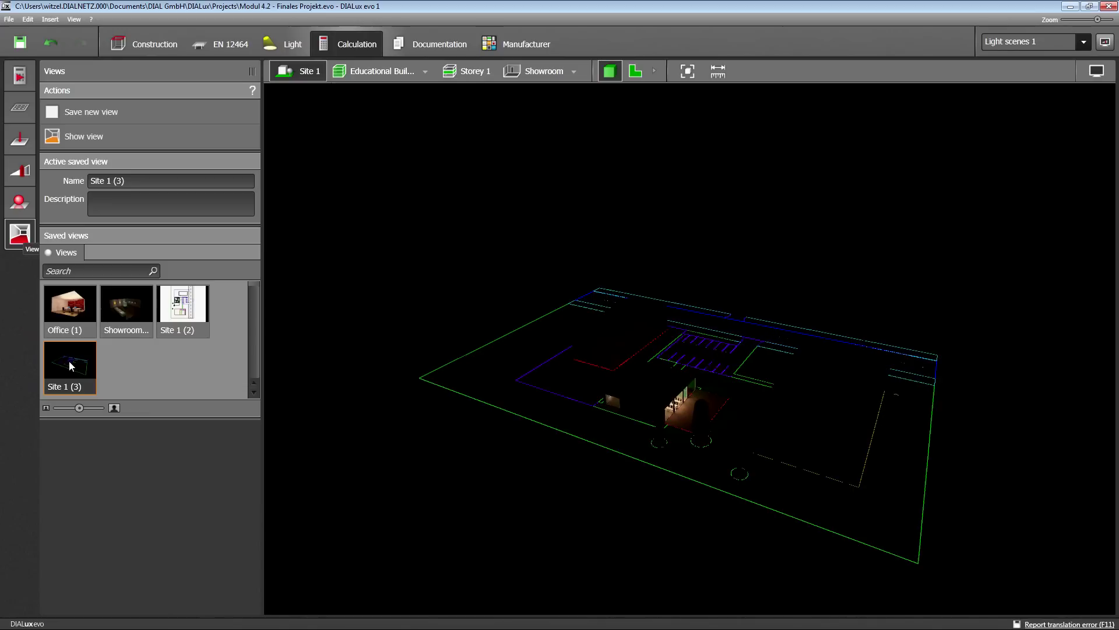
double_click(64, 306)
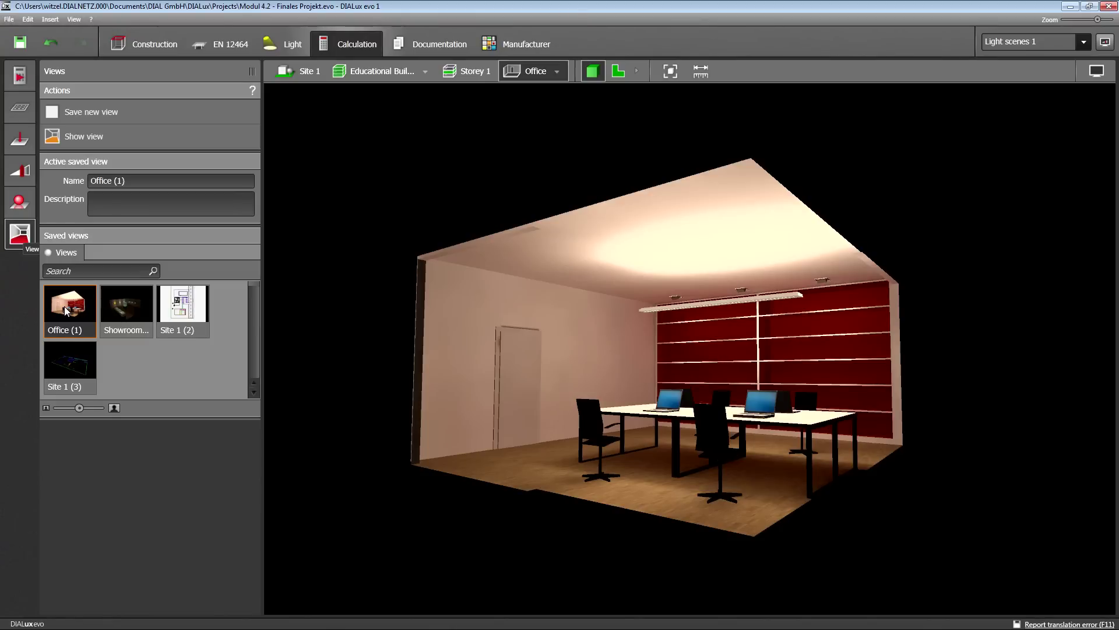